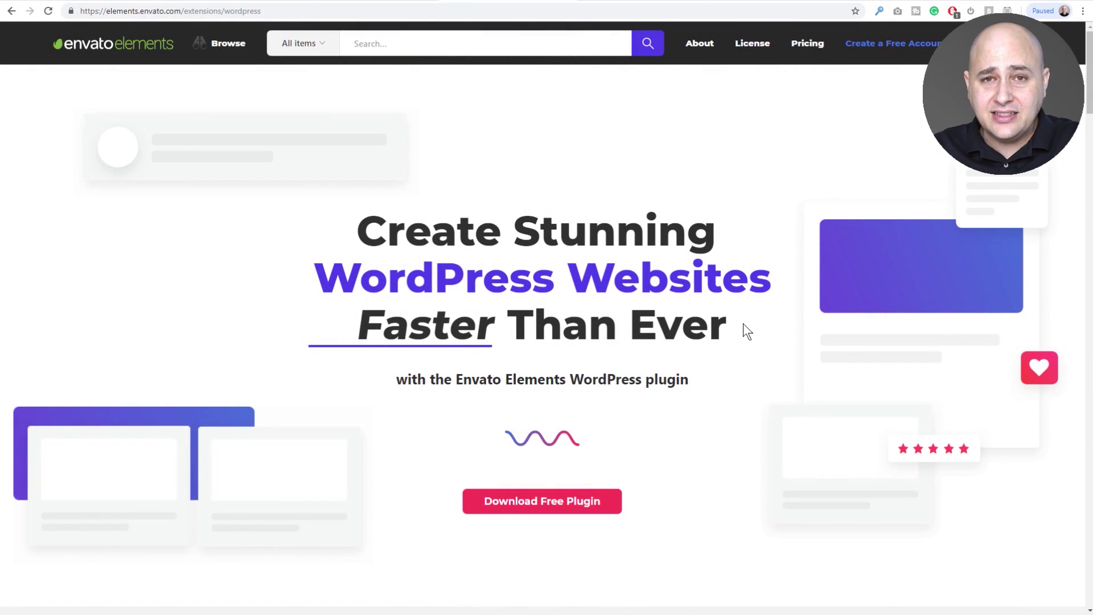
scroll(742, 331, "down", 3)
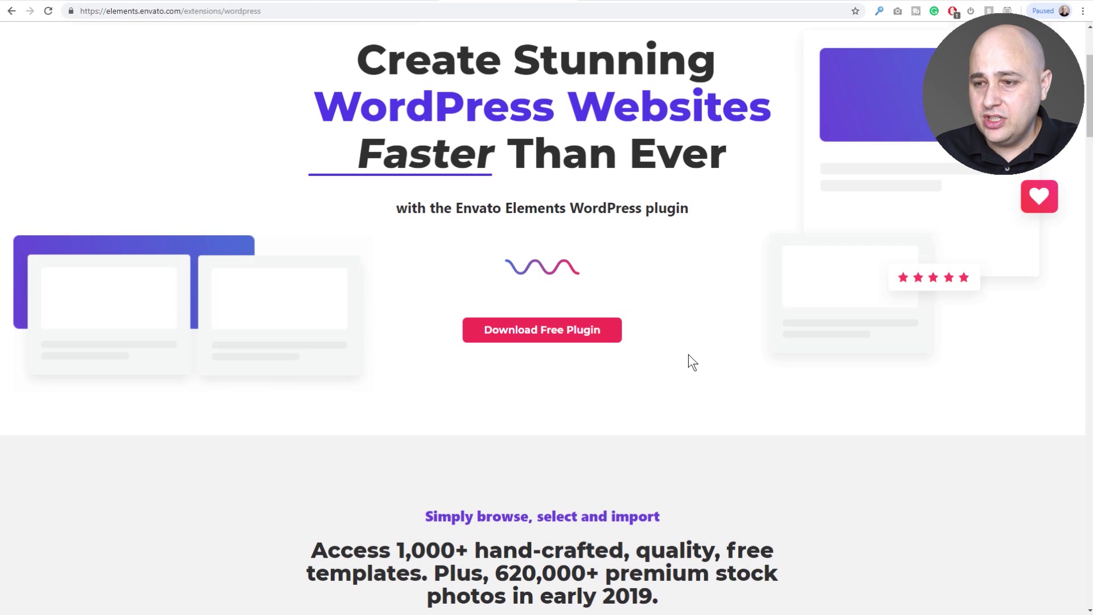
scroll(688, 354, "down", 8)
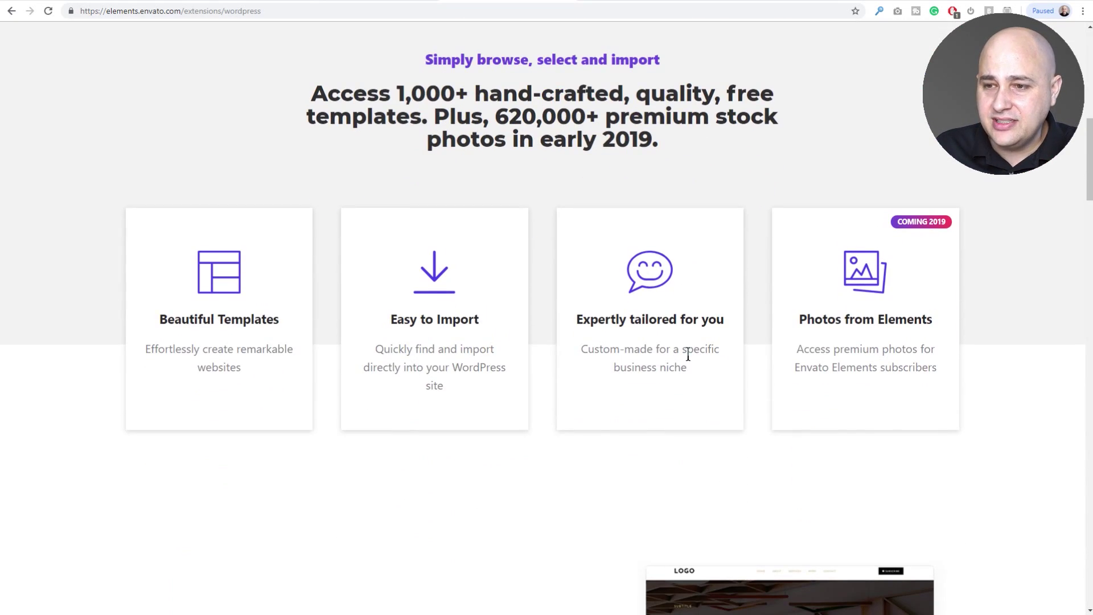
scroll(688, 354, "down", 2)
scroll(688, 354, "down", 2)
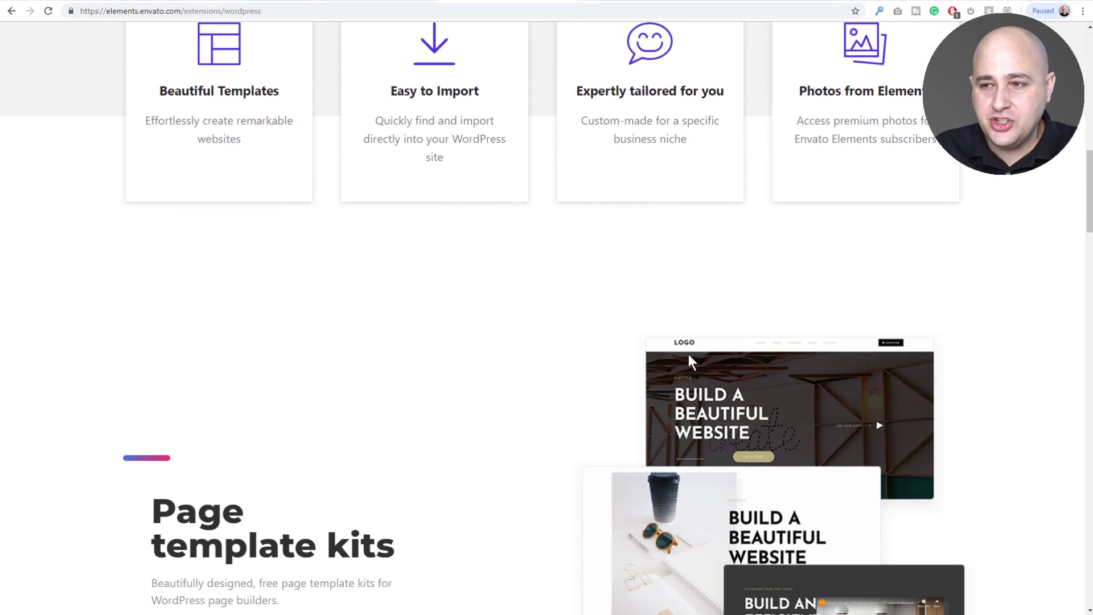
scroll(689, 358, "down", 3)
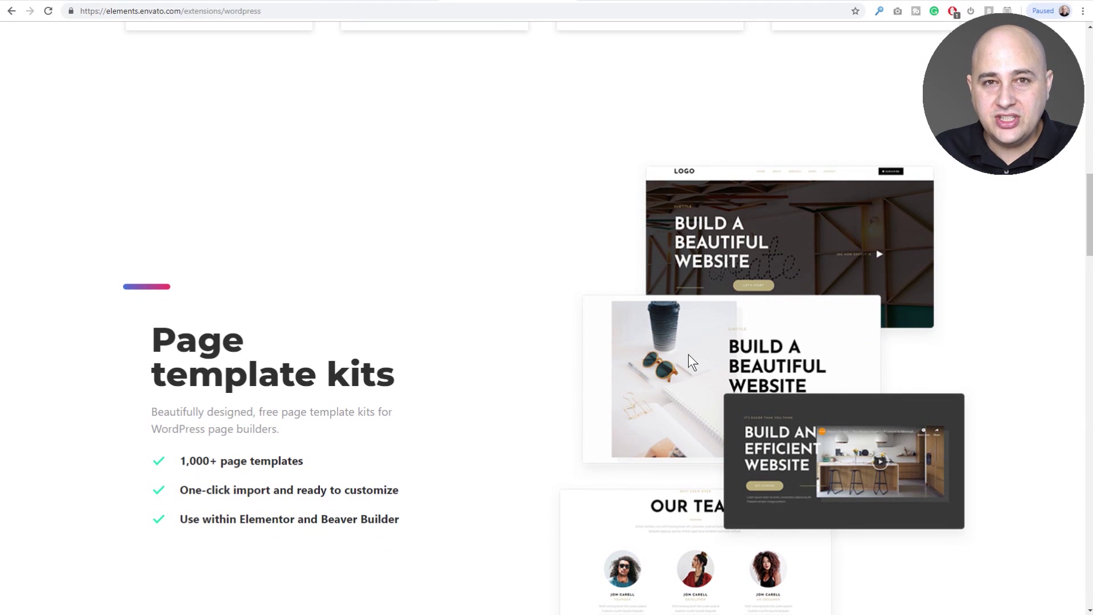
scroll(688, 354, "down", 11)
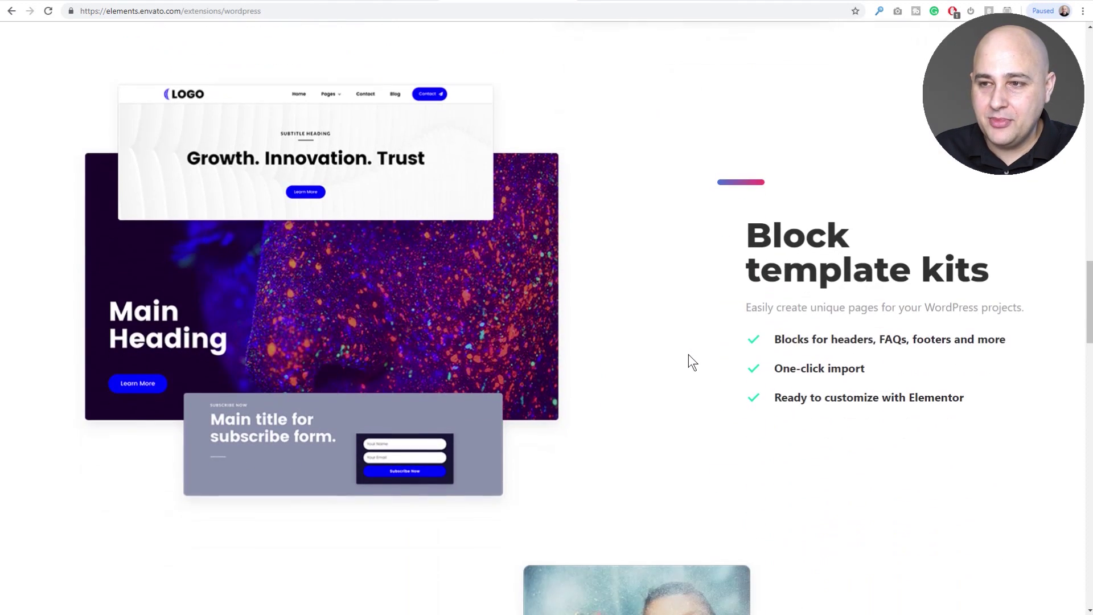
scroll(688, 354, "down", 4)
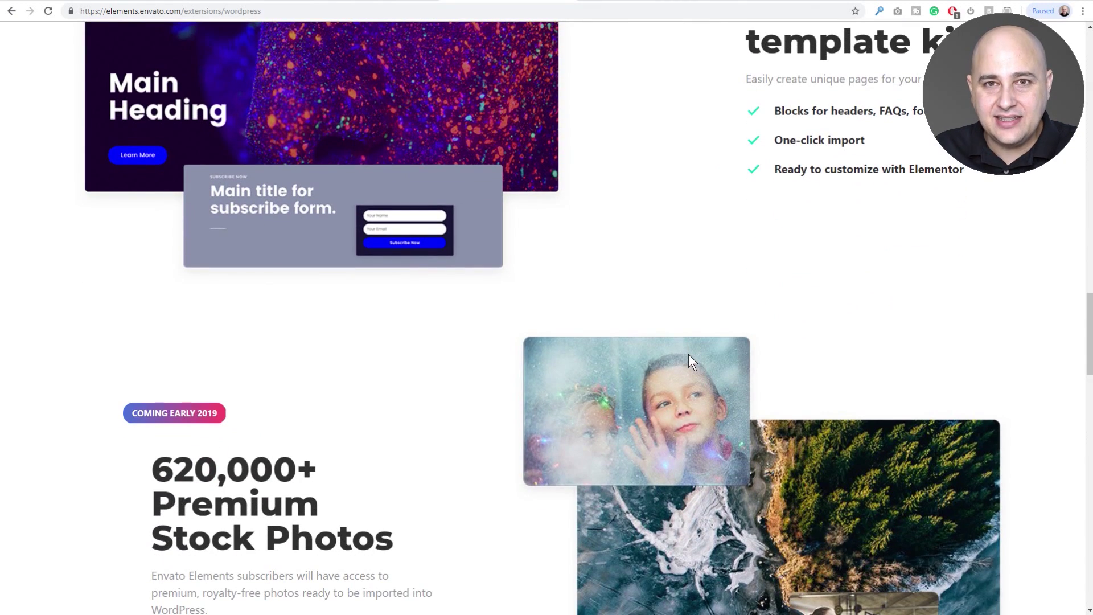
scroll(688, 354, "down", 5)
scroll(688, 354, "up", 16)
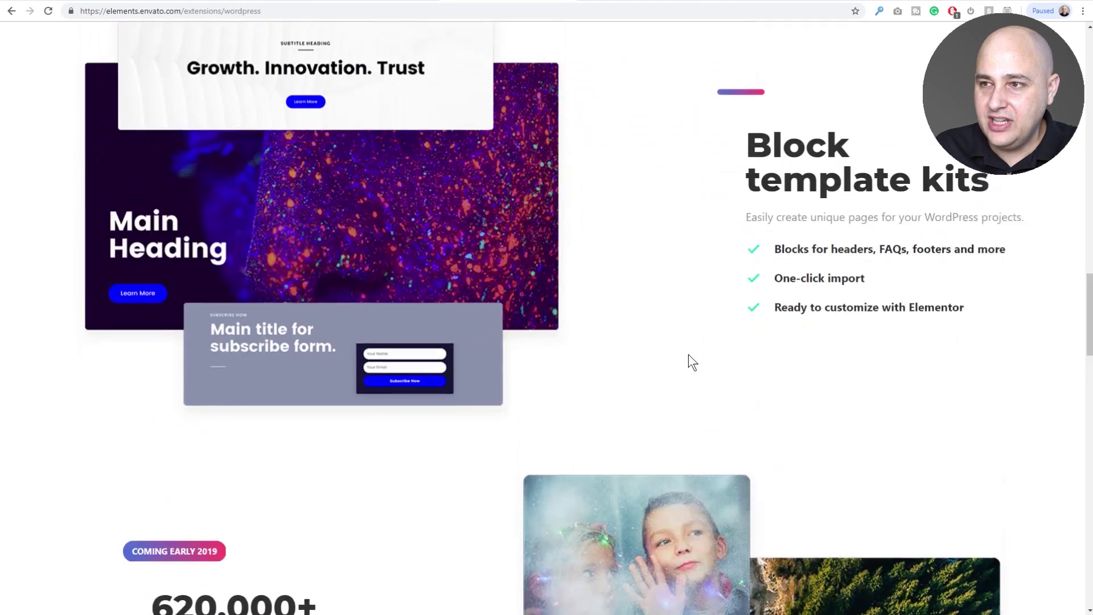
scroll(689, 354, "up", 20)
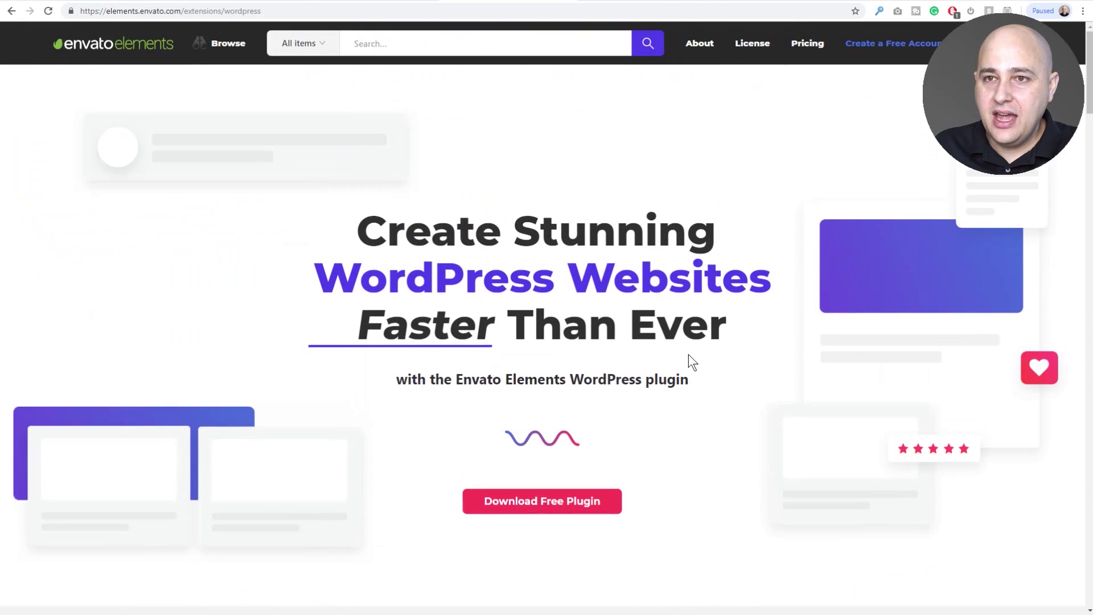
left_click(807, 43)
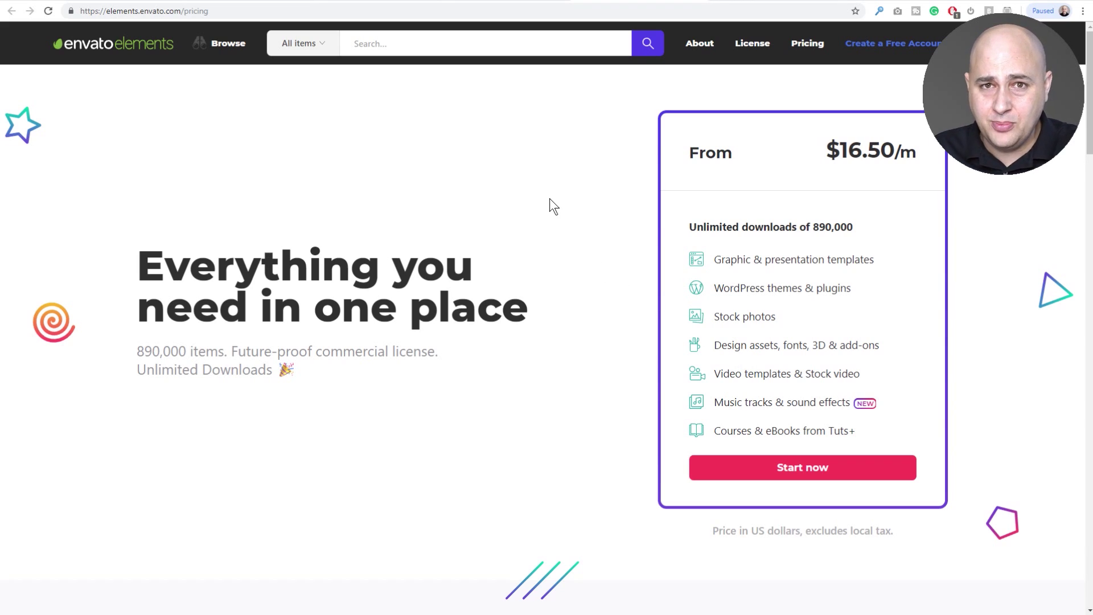
Step: Return to the WordPress plugin tab, then switch to the wp-admin Dashboard tab running WordPress 5.0.3
left_click(504, 3)
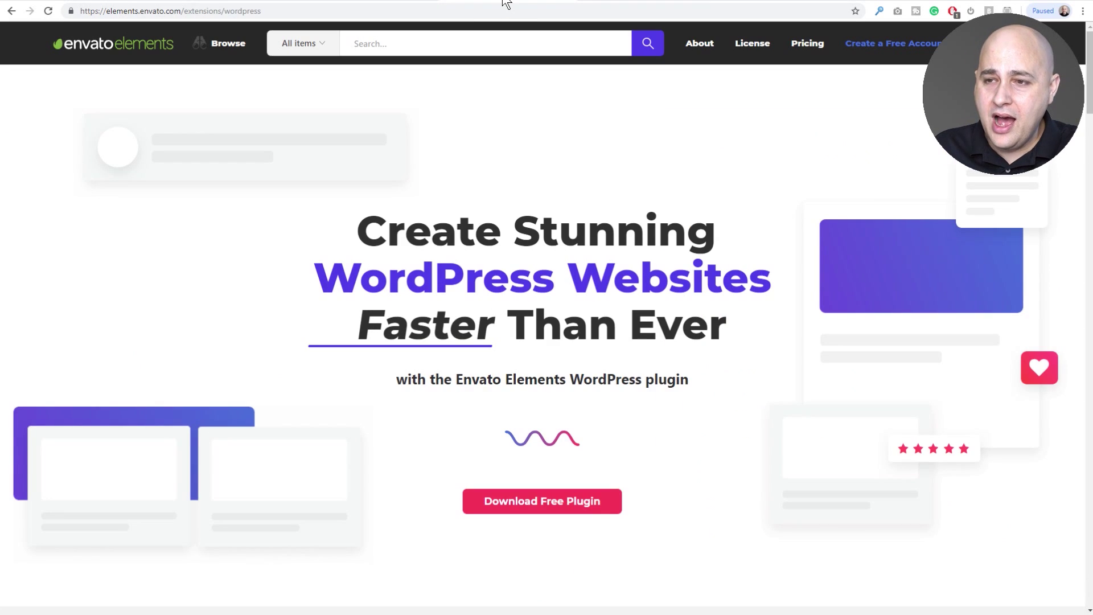
left_click(364, 2)
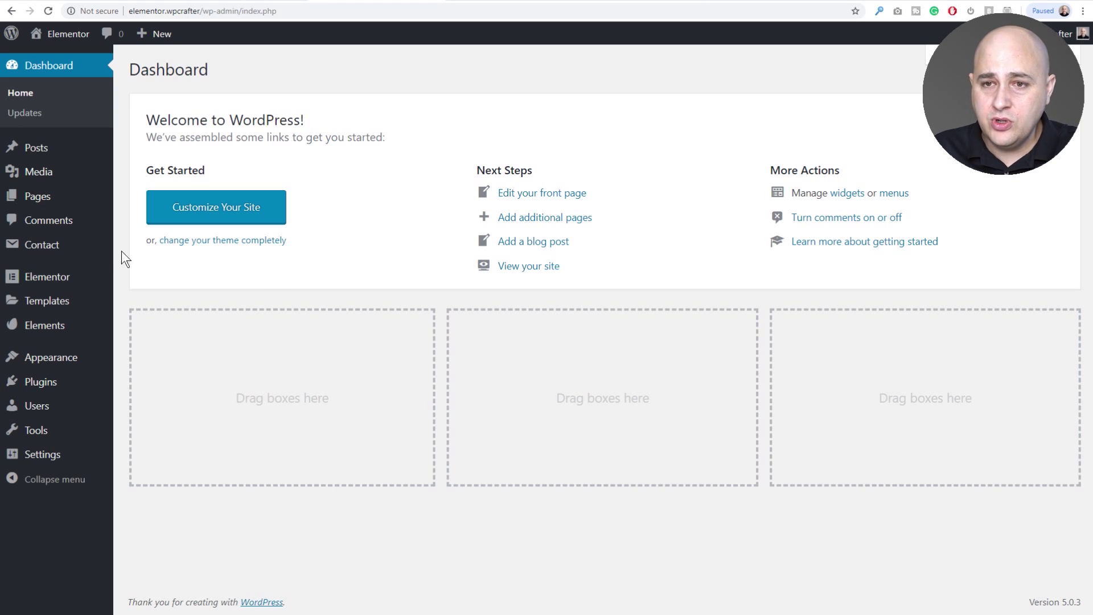
mouse_move(41, 382)
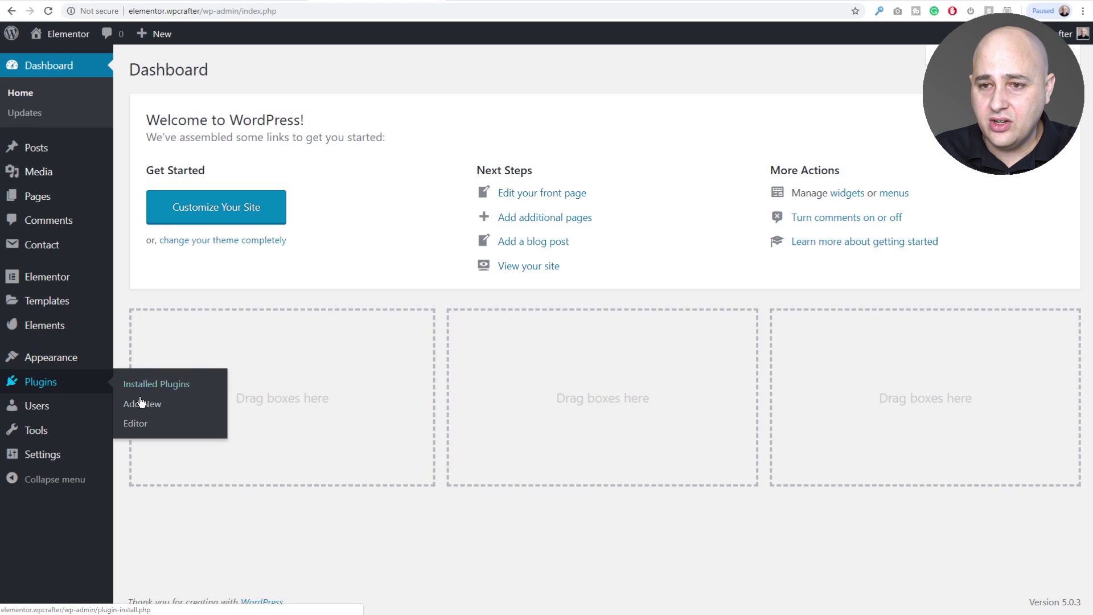
left_click(47, 327)
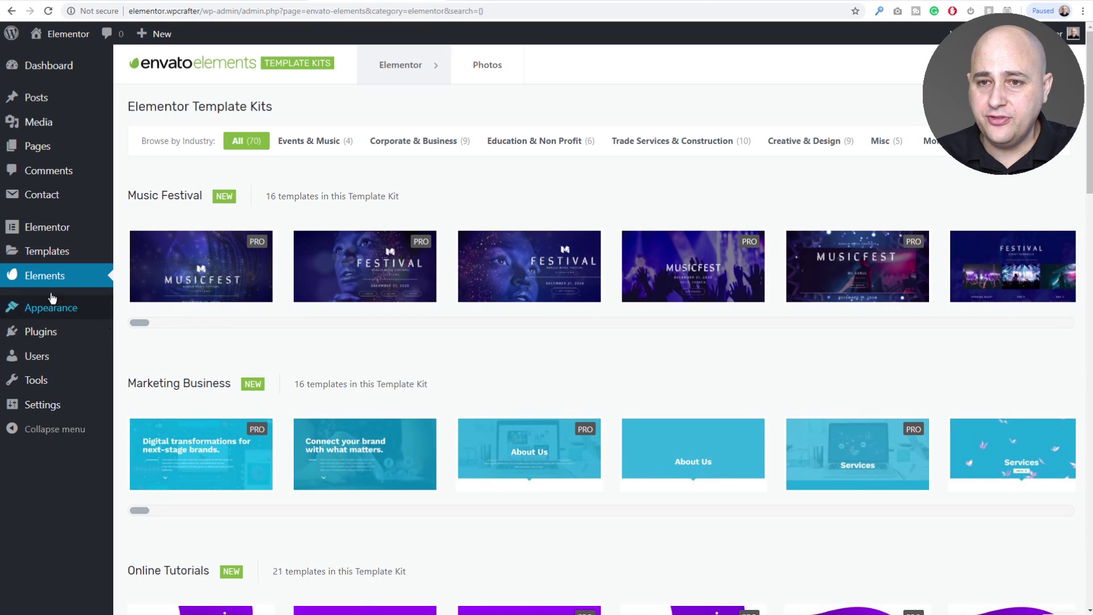
Step: Switch the Envato Elements library from Elementor Template Kits to Elementor Blocks
mouse_move(268, 276)
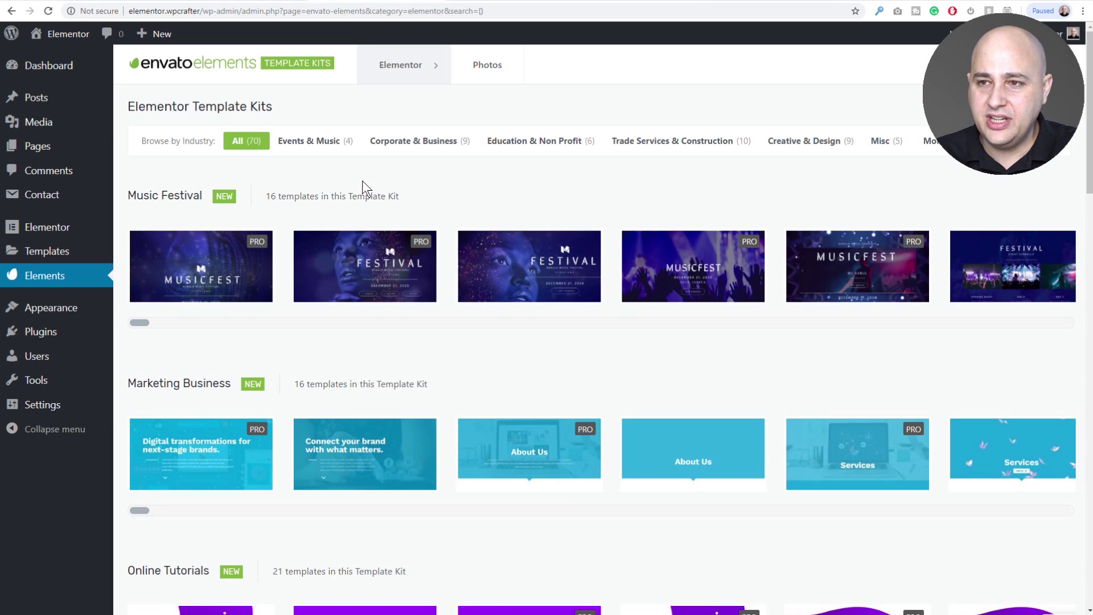
mouse_move(389, 71)
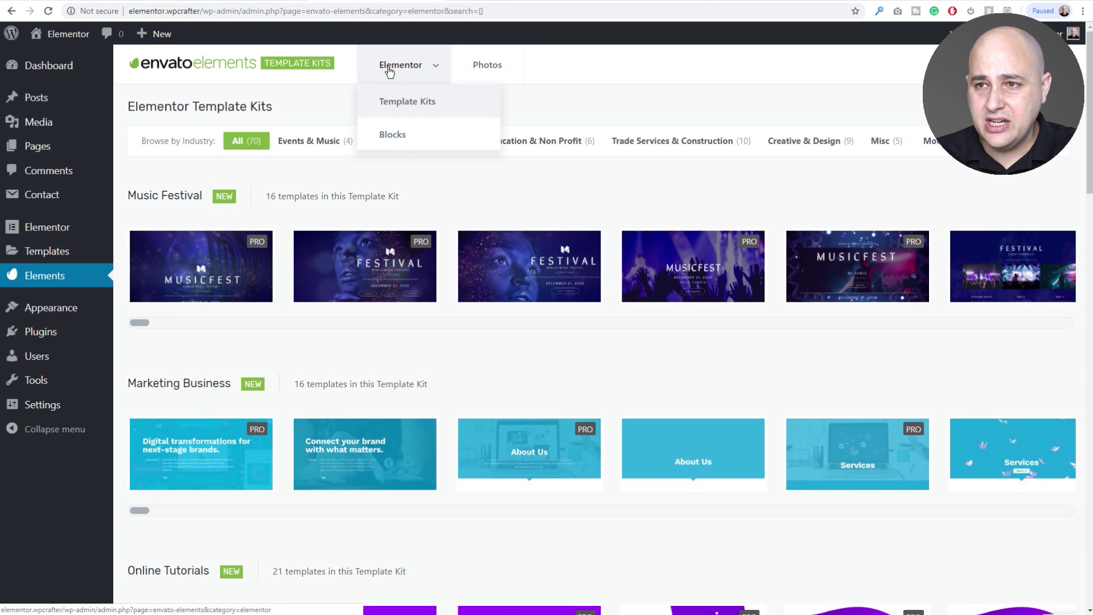
left_click(390, 136)
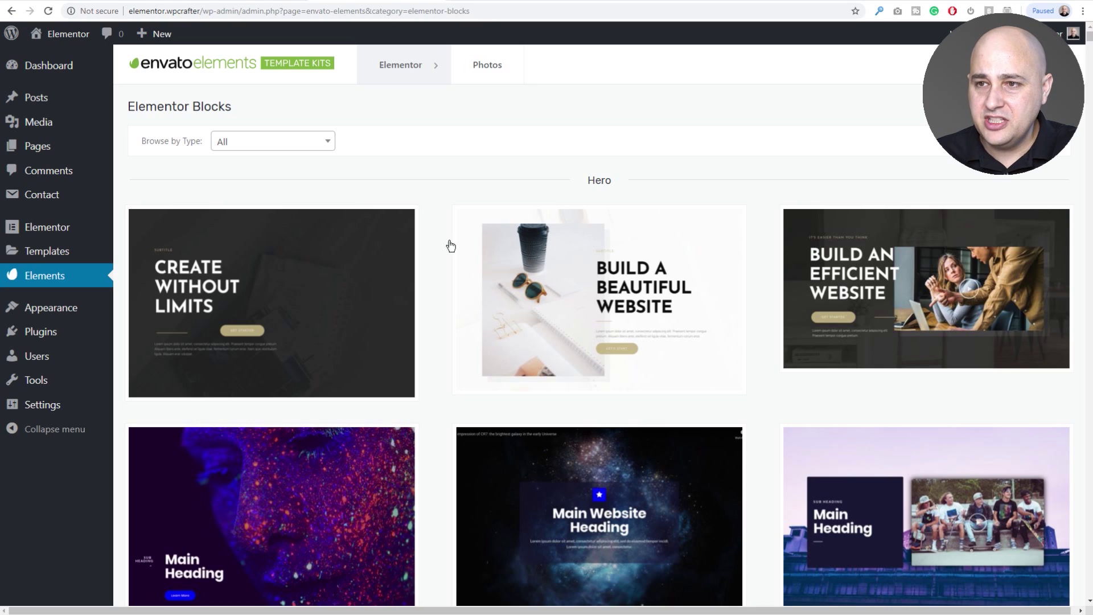
Step: Filter the Elementor Blocks library by type so only Popup blocks are listed
left_click(251, 149)
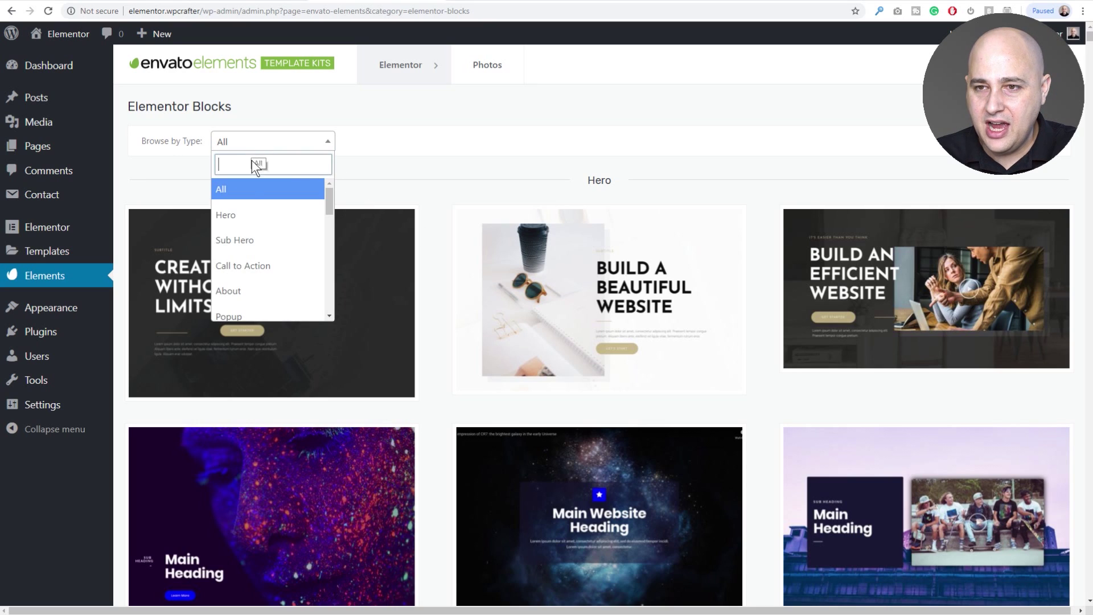
left_click(246, 310)
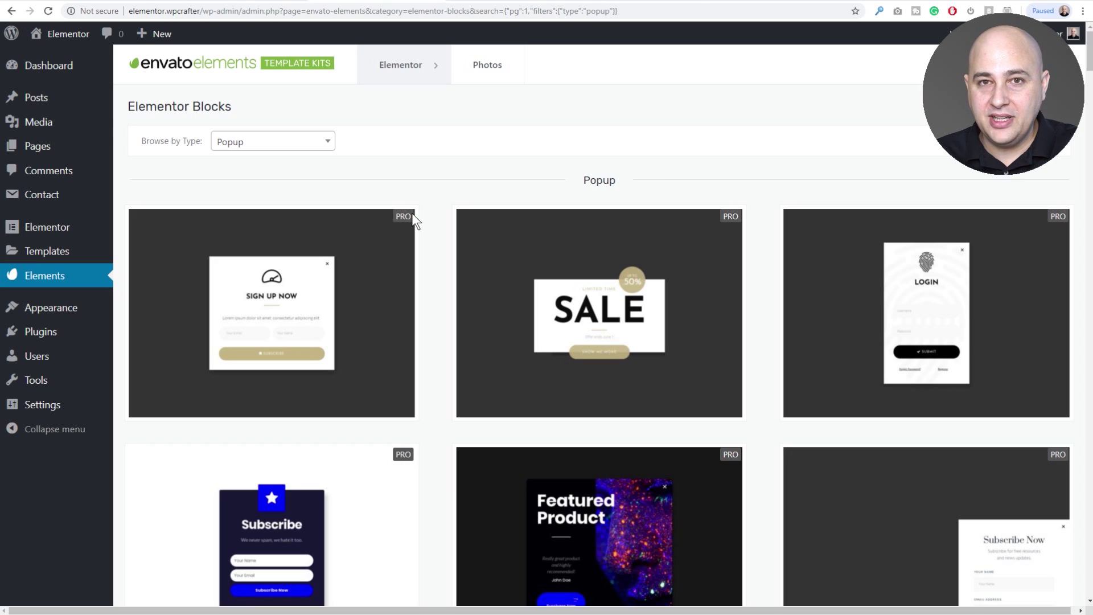
Step: Scroll the Popup blocks grid down to the PuppyPlus, Book A Table and Summer Sale designs
scroll(528, 197, "down", 6)
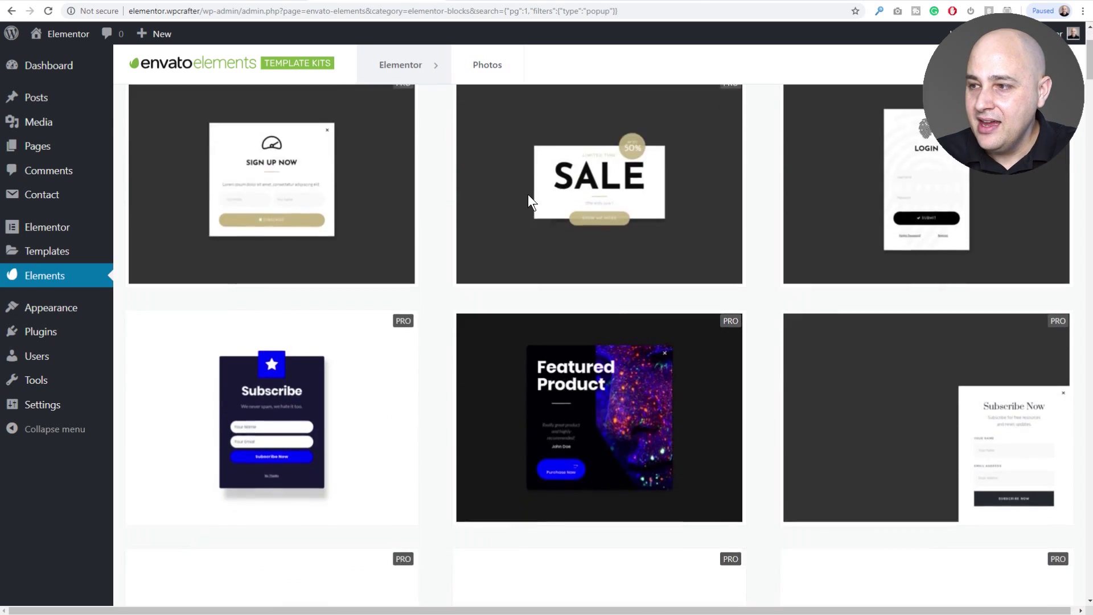
scroll(528, 198, "down", 10)
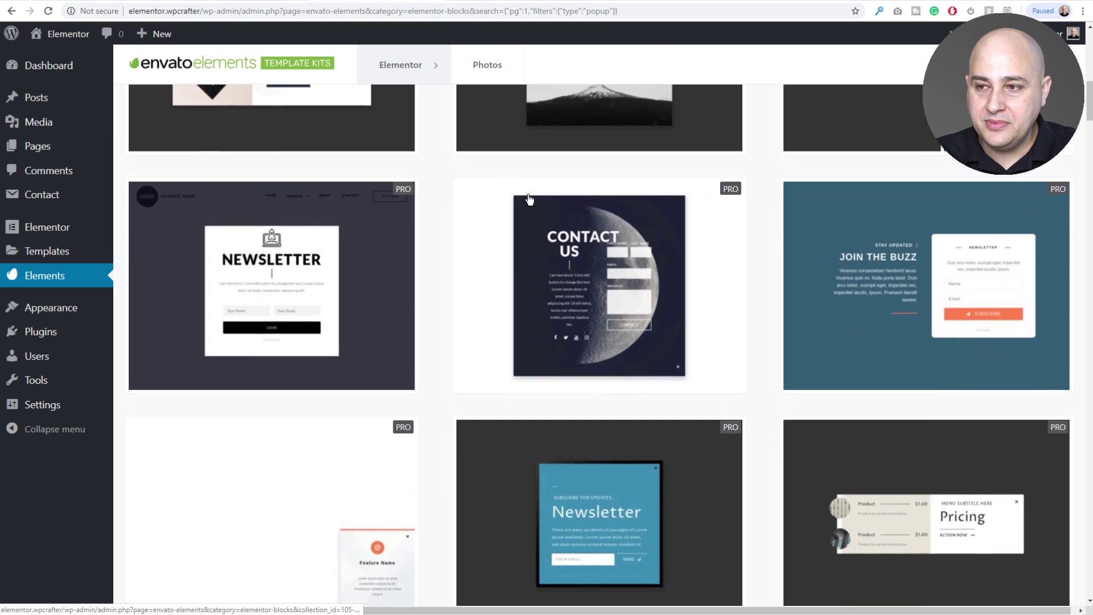
scroll(528, 198, "down", 7)
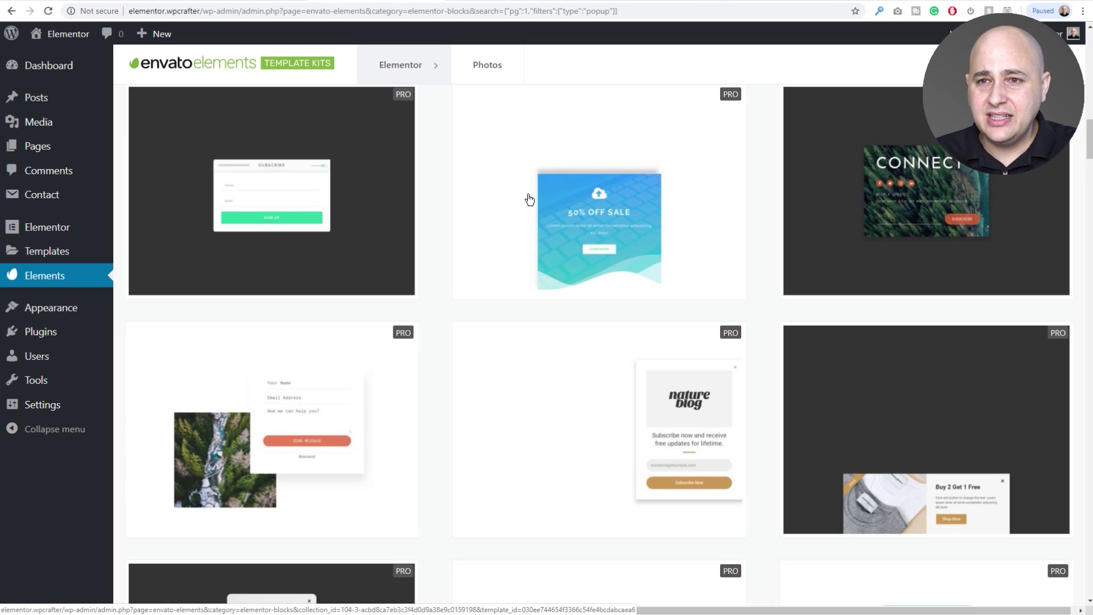
scroll(532, 199, "down", 8)
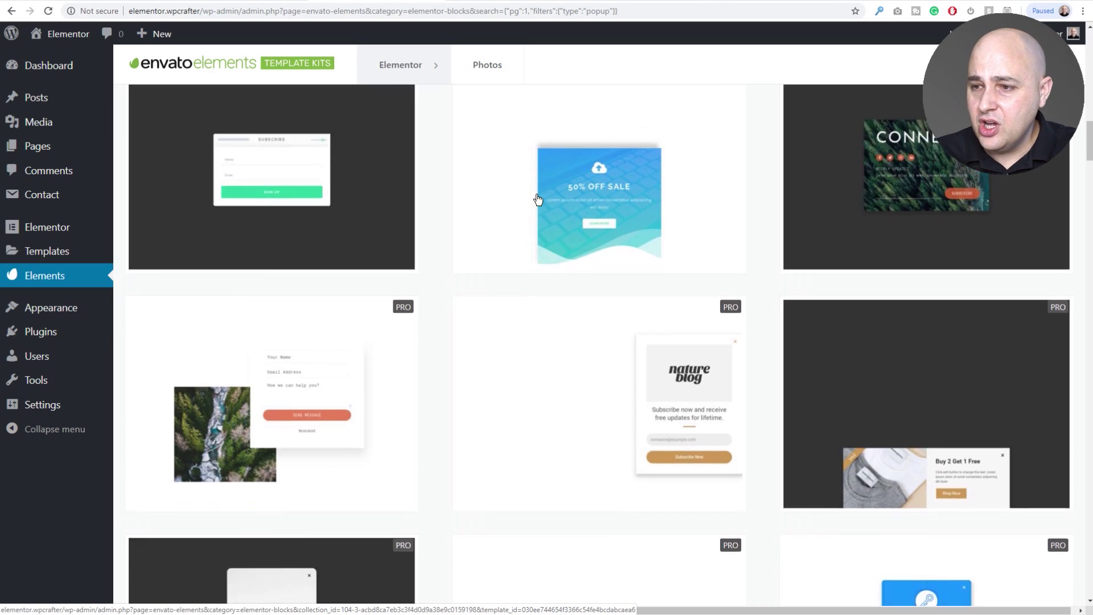
scroll(538, 199, "down", 2)
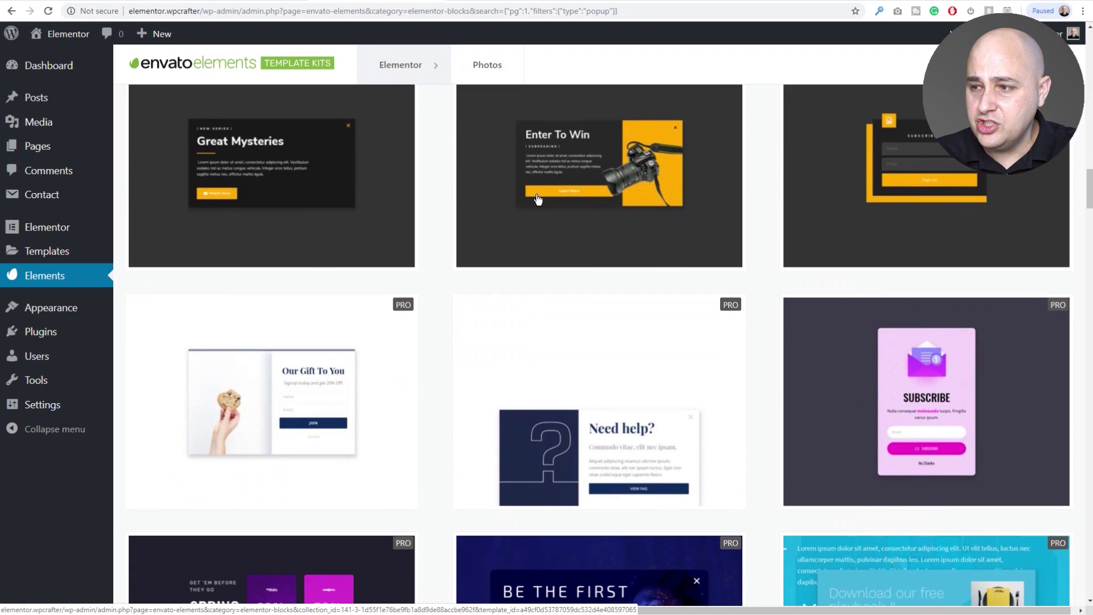
scroll(538, 199, "down", 8)
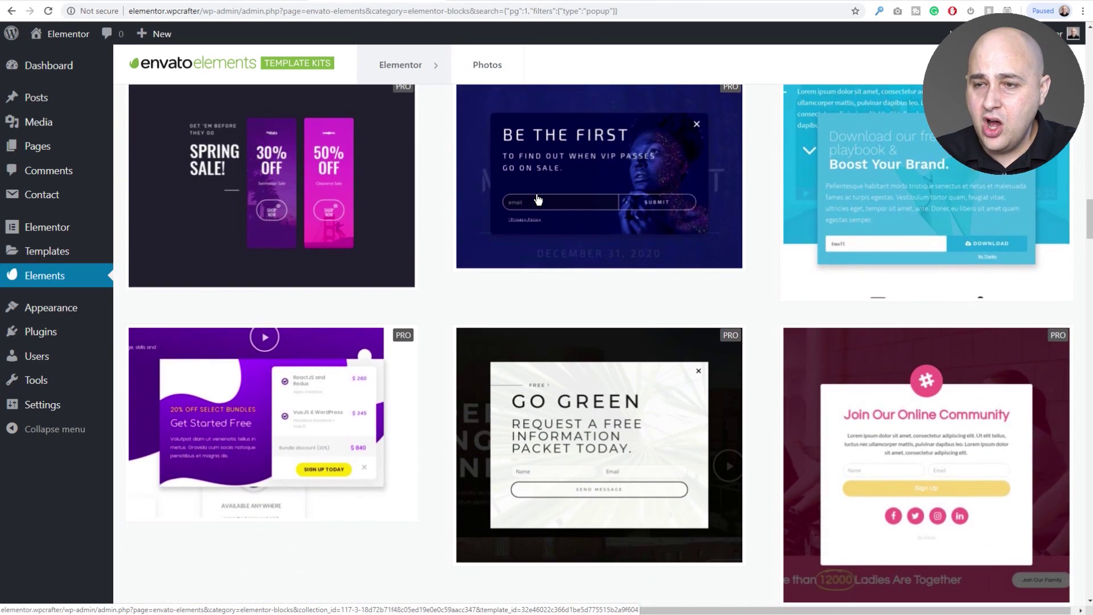
scroll(538, 198, "down", 2)
scroll(538, 199, "down", 2)
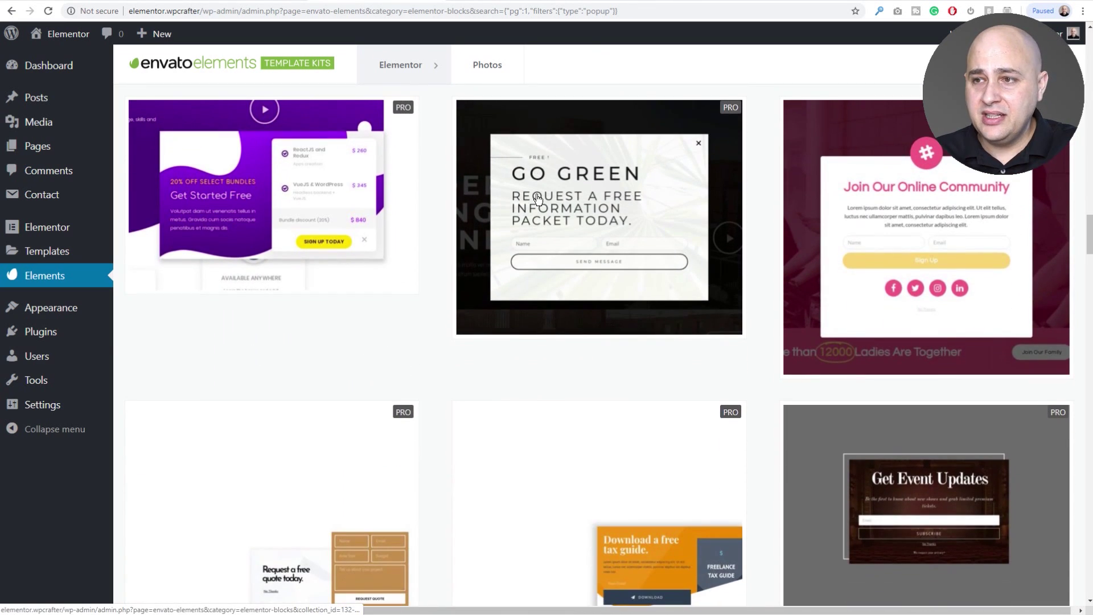
scroll(538, 198, "down", 6)
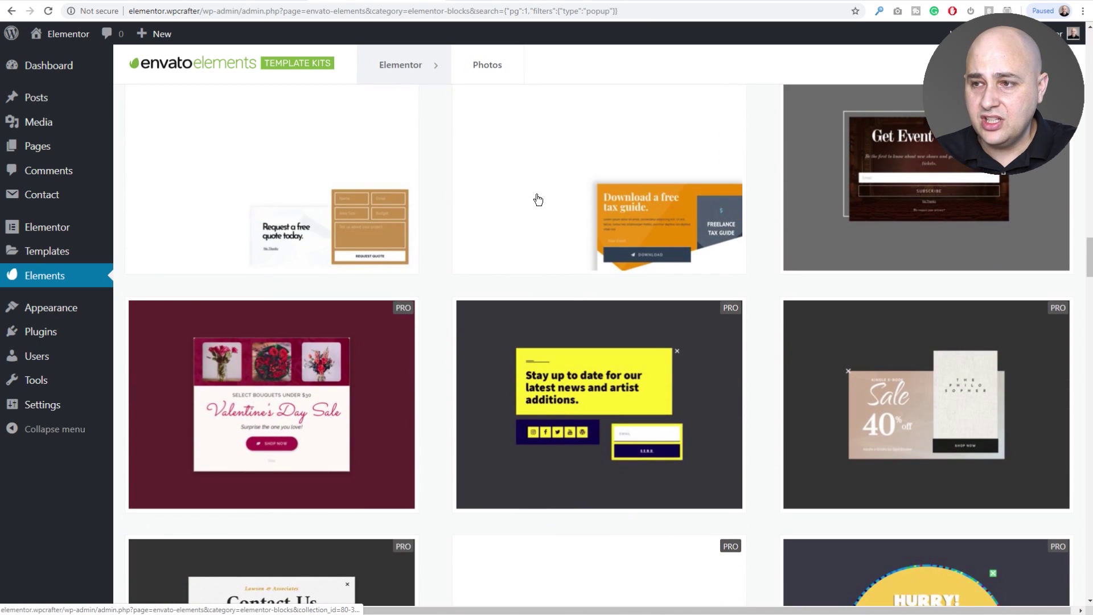
scroll(538, 199, "down", 8)
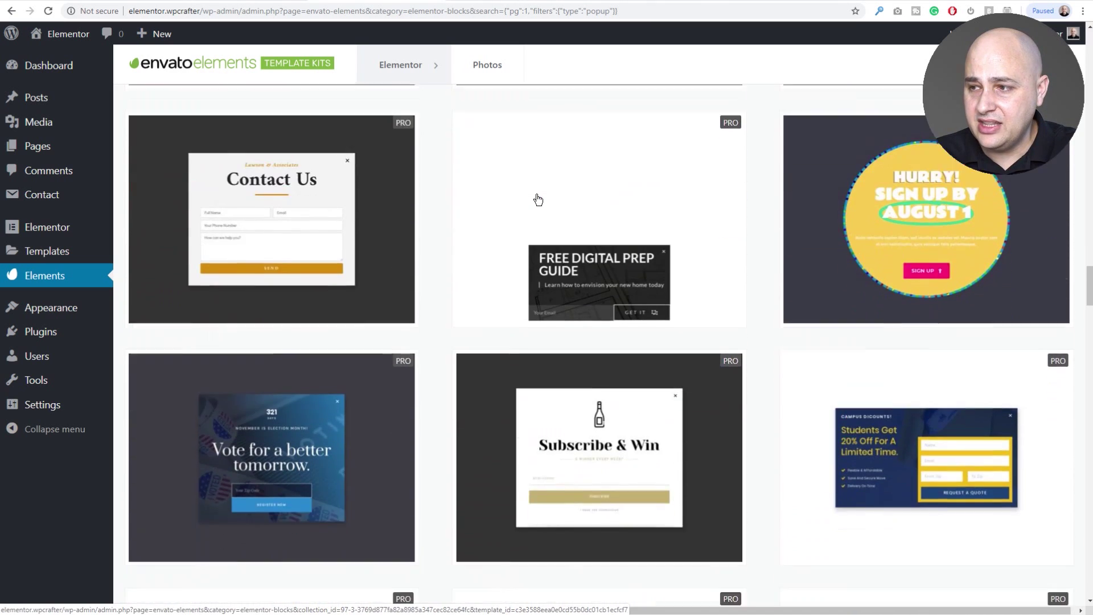
scroll(538, 198, "down", 6)
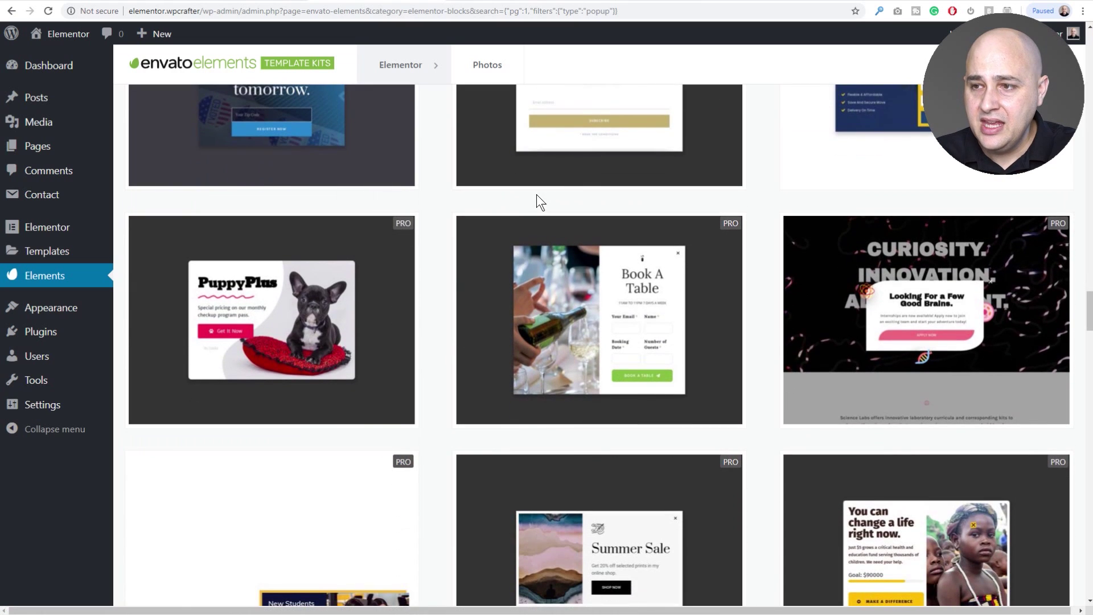
scroll(538, 200, "up", 1)
scroll(539, 201, "up", 2)
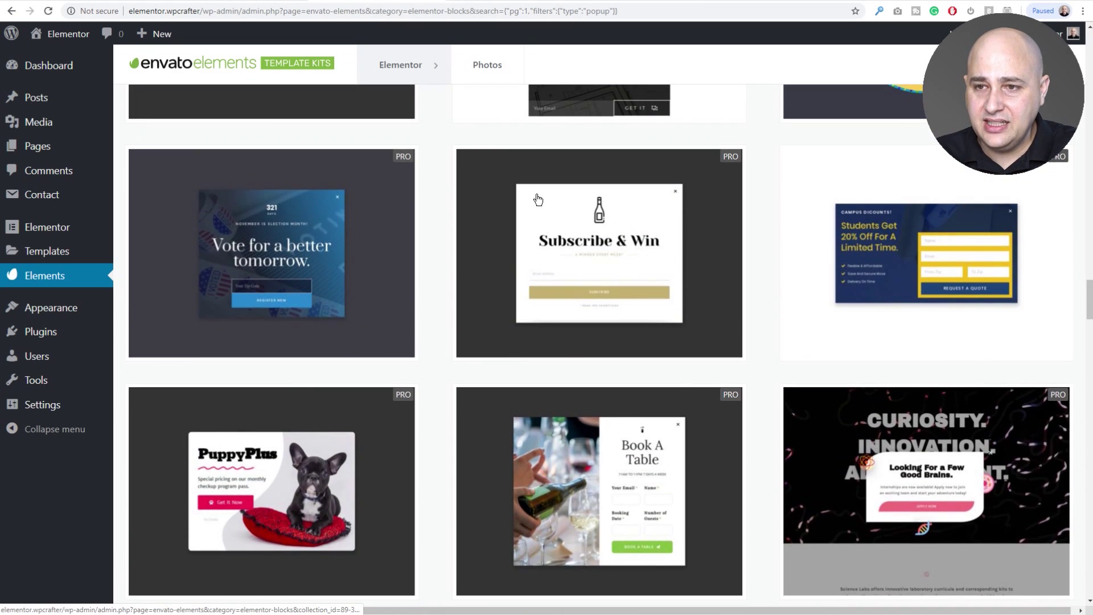
scroll(538, 200, "down", 2)
Step: Open the PuppyPlus popup block's detail page and import it as a Pro template
scroll(538, 199, "down", 3)
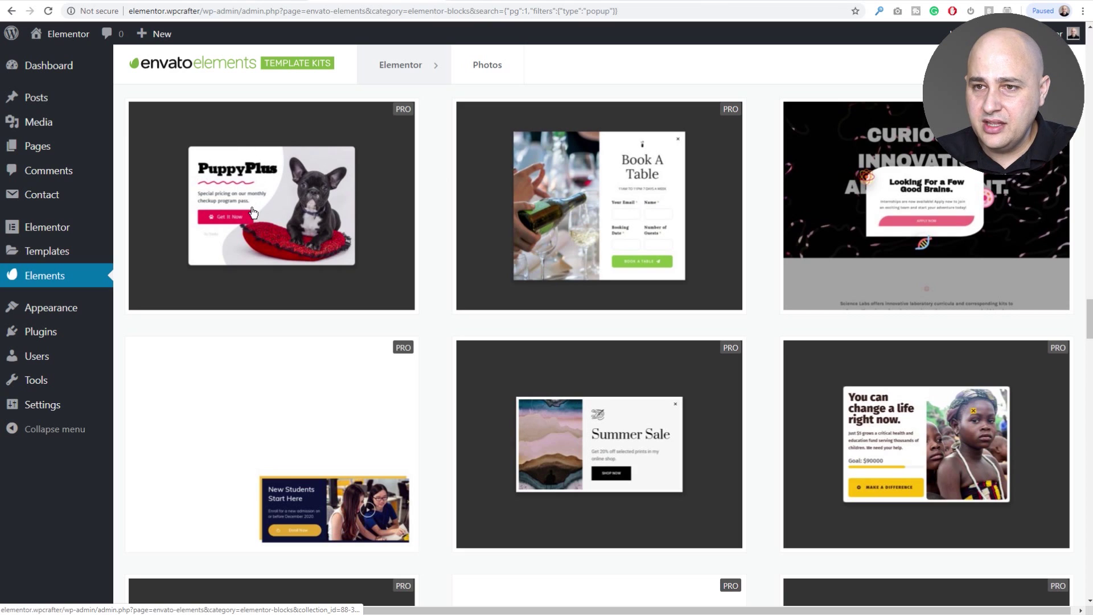
left_click(271, 191)
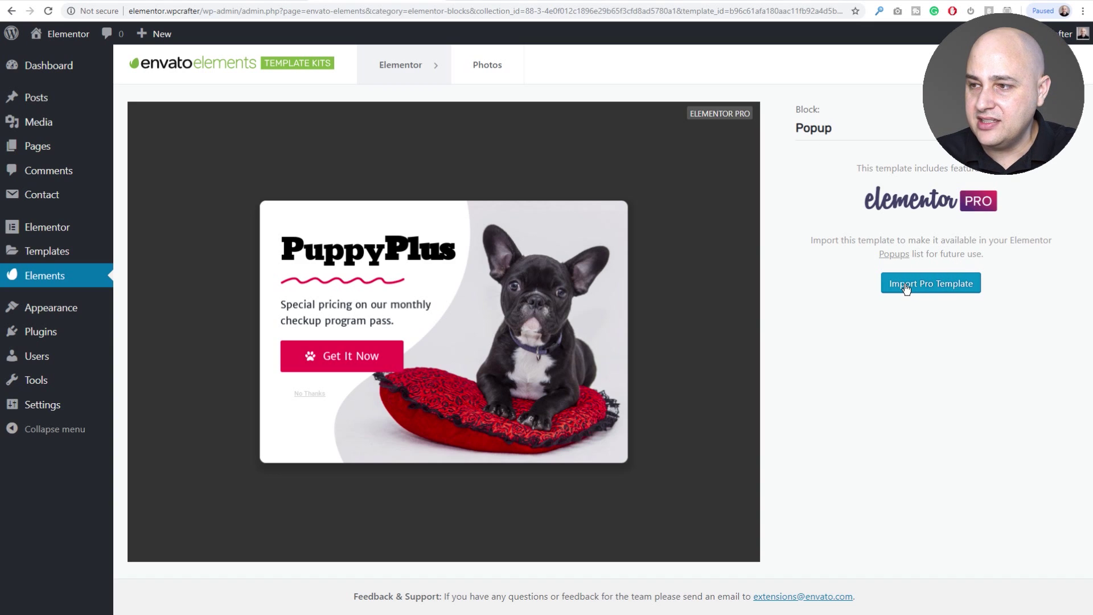
left_click(933, 286)
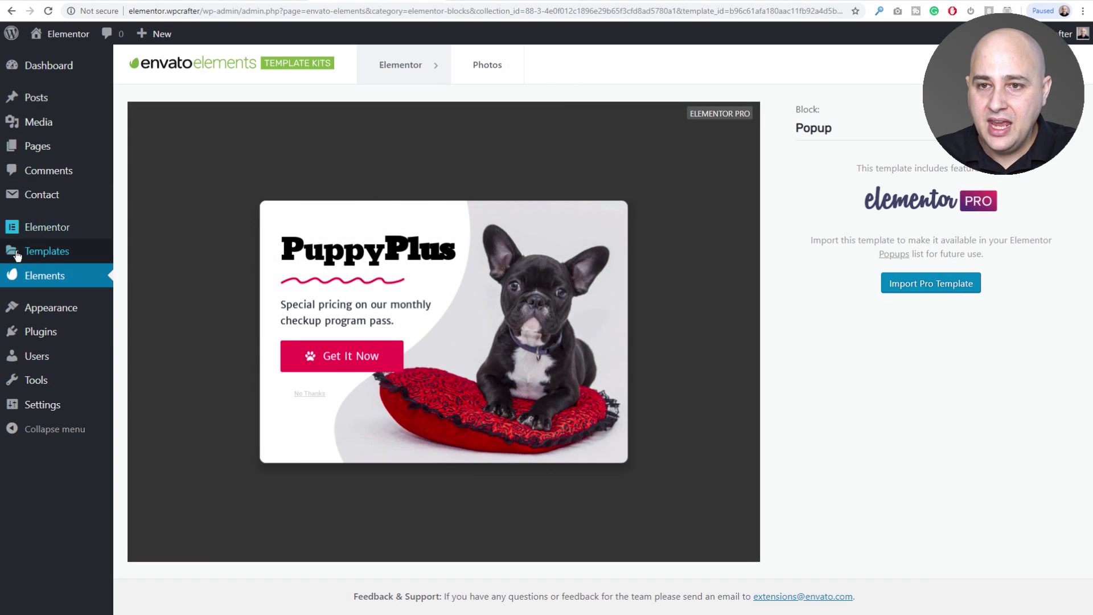
mouse_move(40, 251)
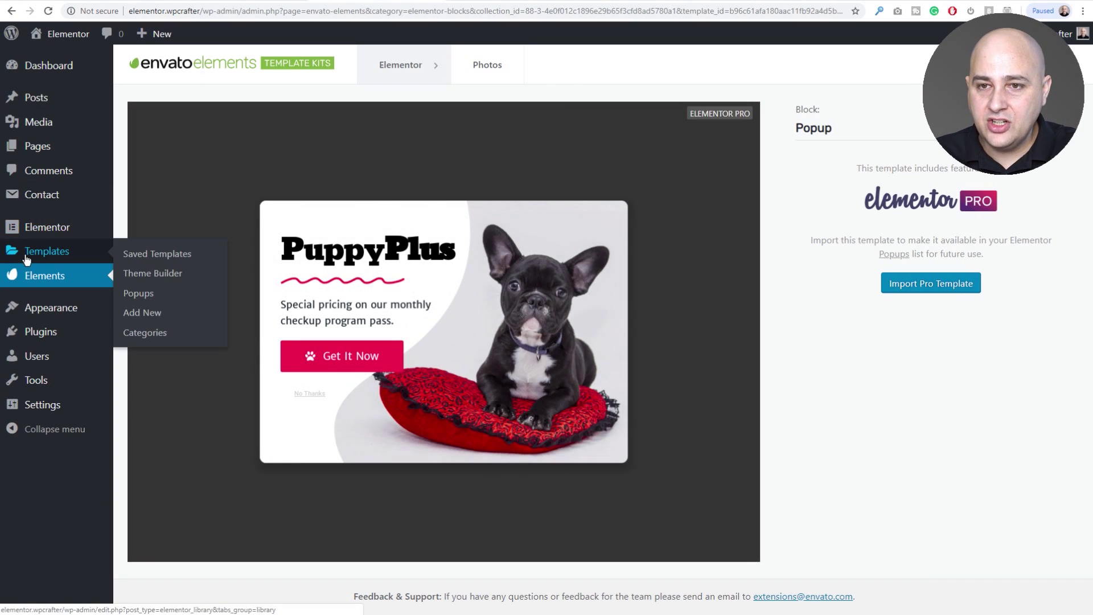
Step: Preview the imported Popup template from Templates > Popups in Elementor, then return to the list
left_click(152, 295)
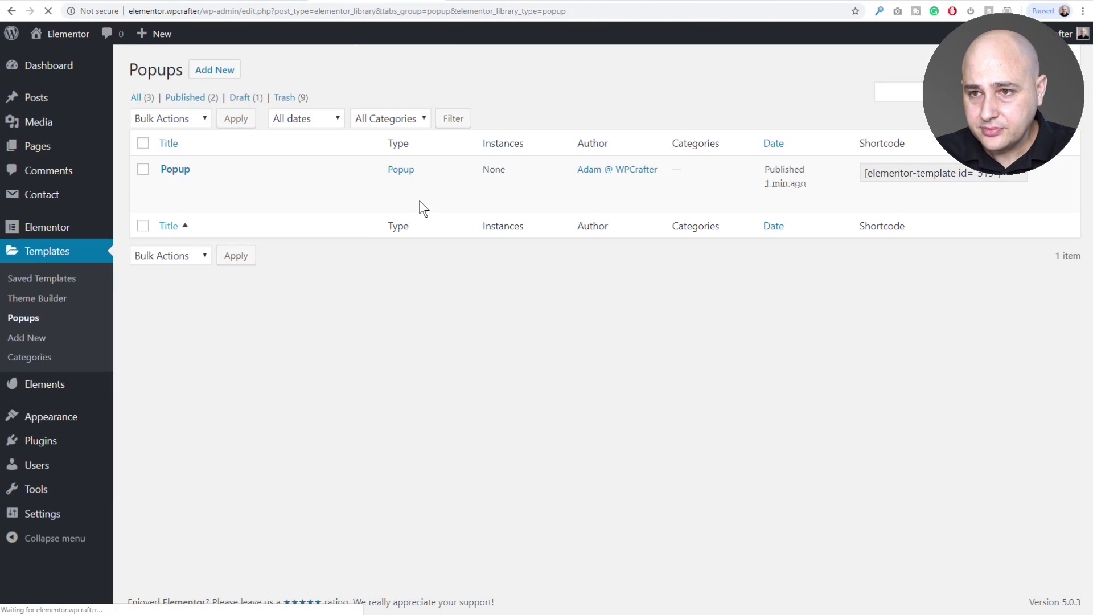
mouse_move(195, 173)
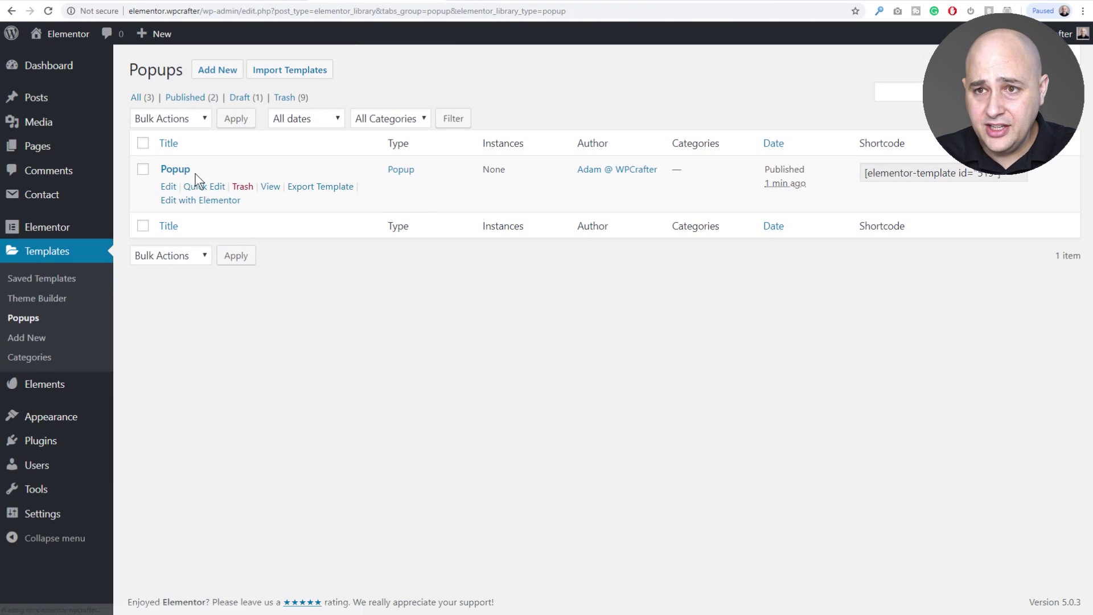
left_click(195, 202)
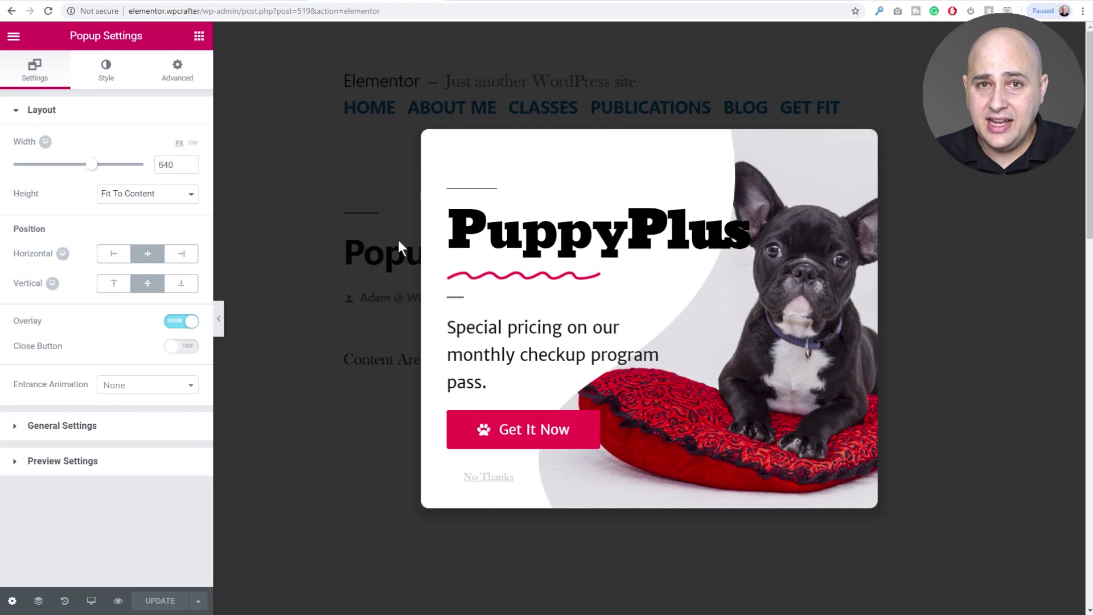
key("alt+Left")
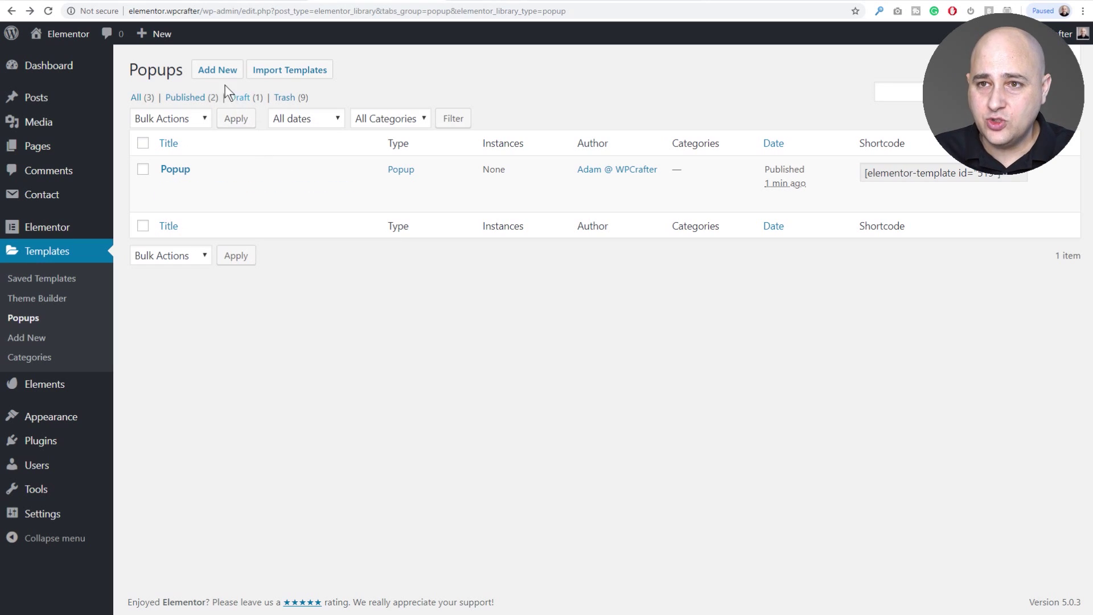
Step: Create a new Popup-type template named 'Elements'
left_click(215, 72)
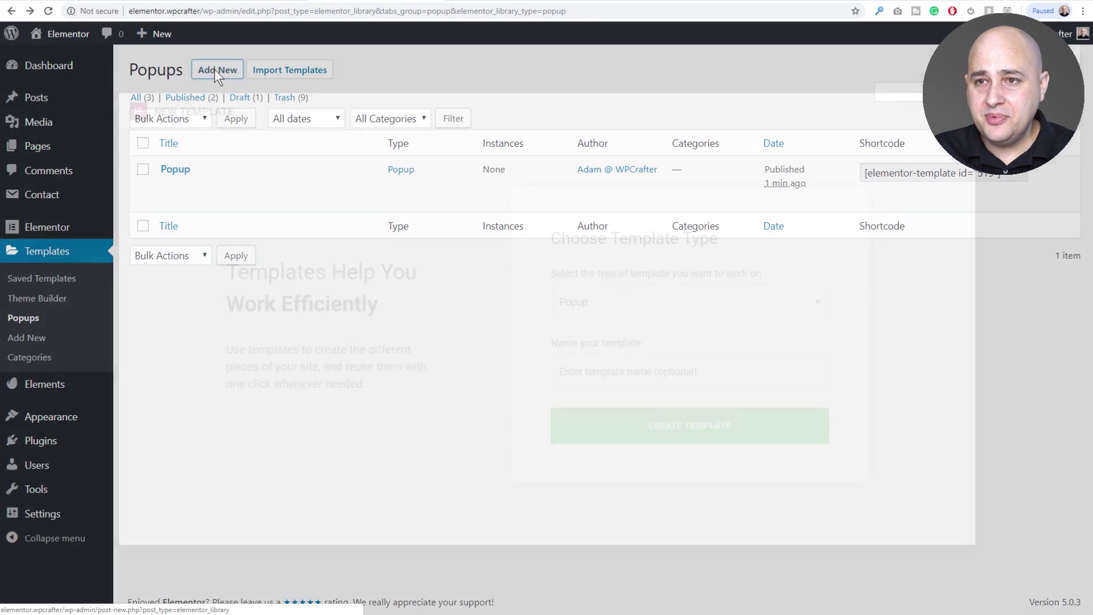
left_click(614, 372)
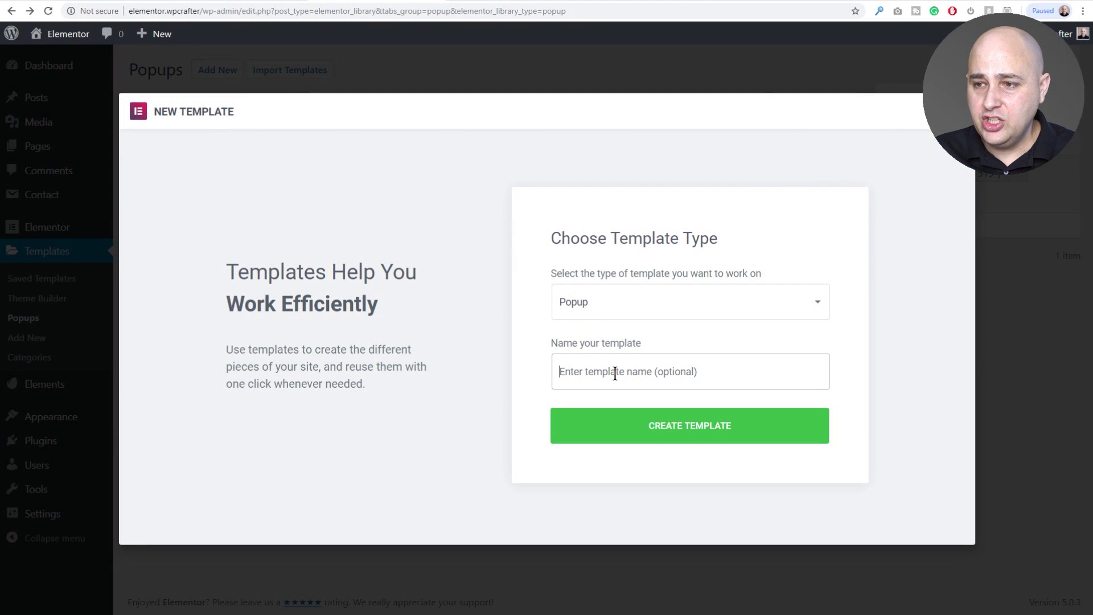
type("Elements")
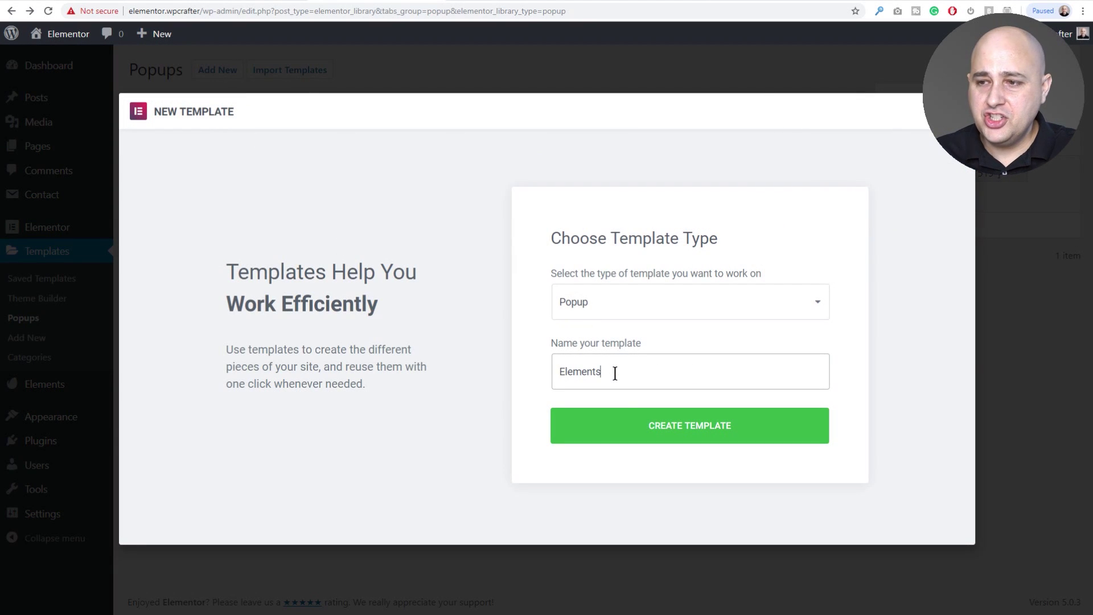
left_click(658, 434)
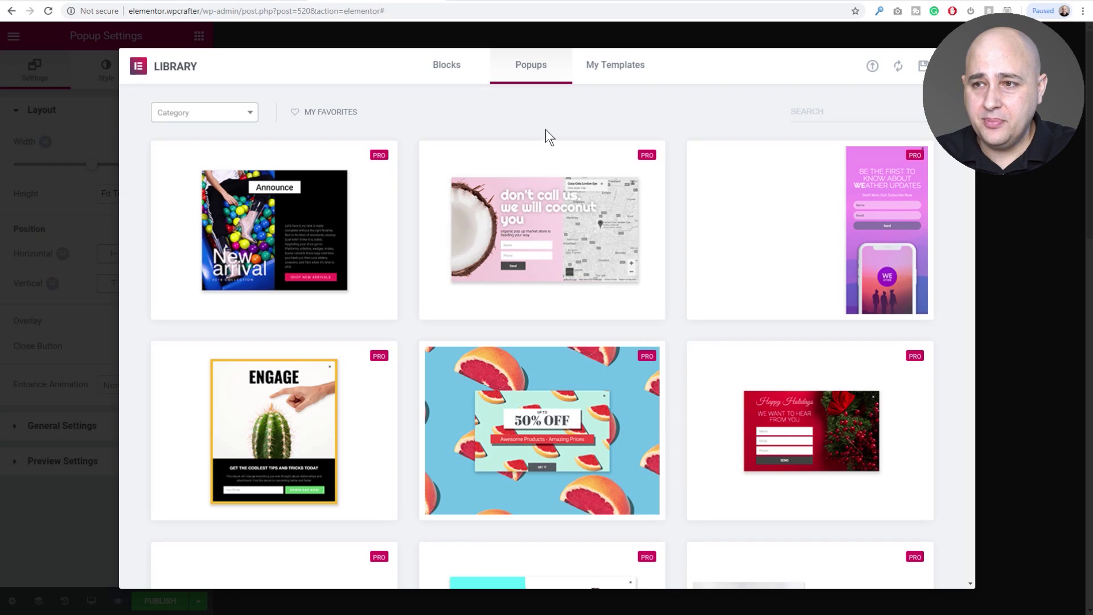
Step: Browse the library's Popups templates, then close it, leaving the 640 px Elements popup empty
scroll(579, 207, "down", 5)
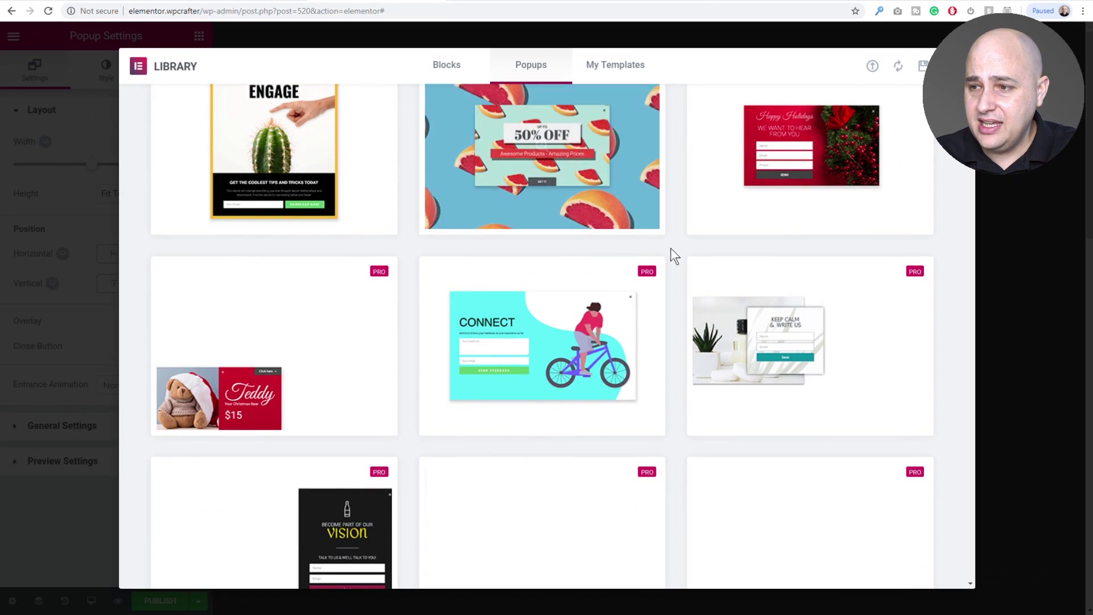
scroll(672, 246, "down", 7)
scroll(672, 247, "down", 7)
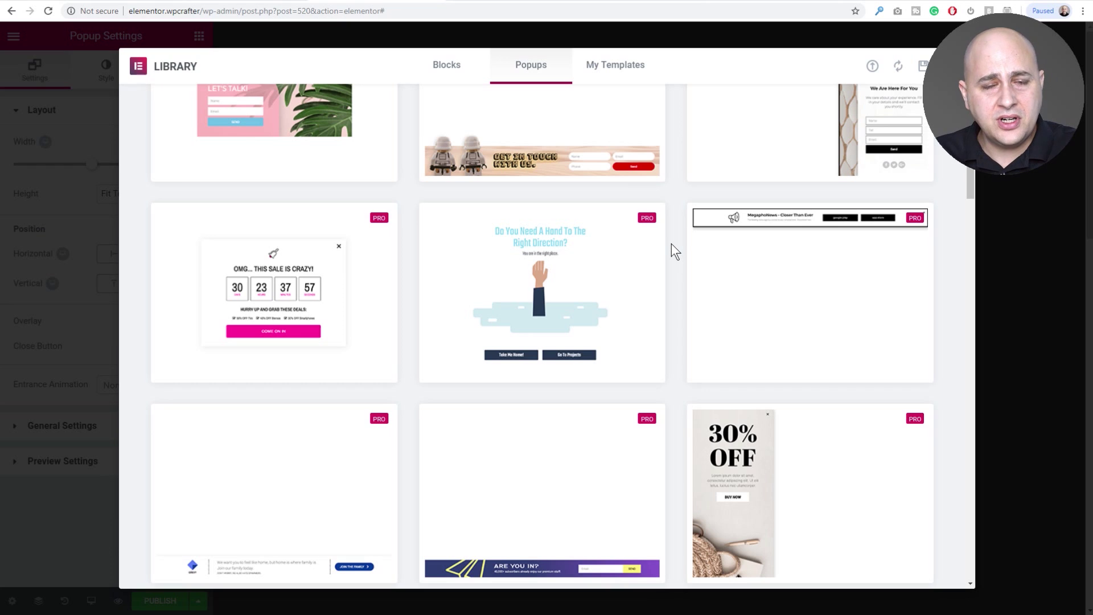
mouse_move(688, 245)
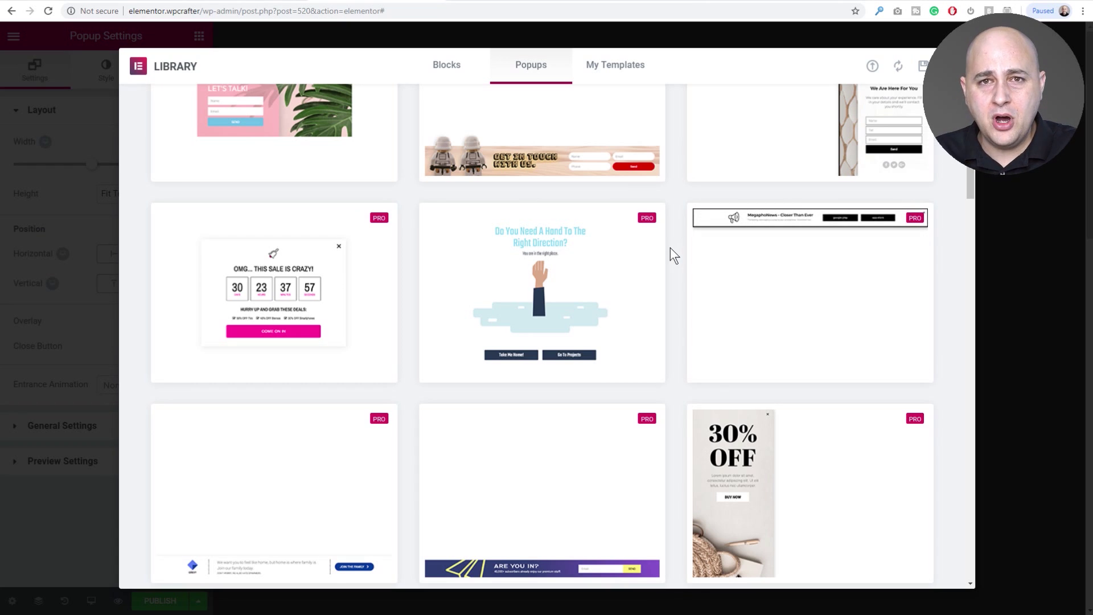
scroll(677, 227, "down", 10)
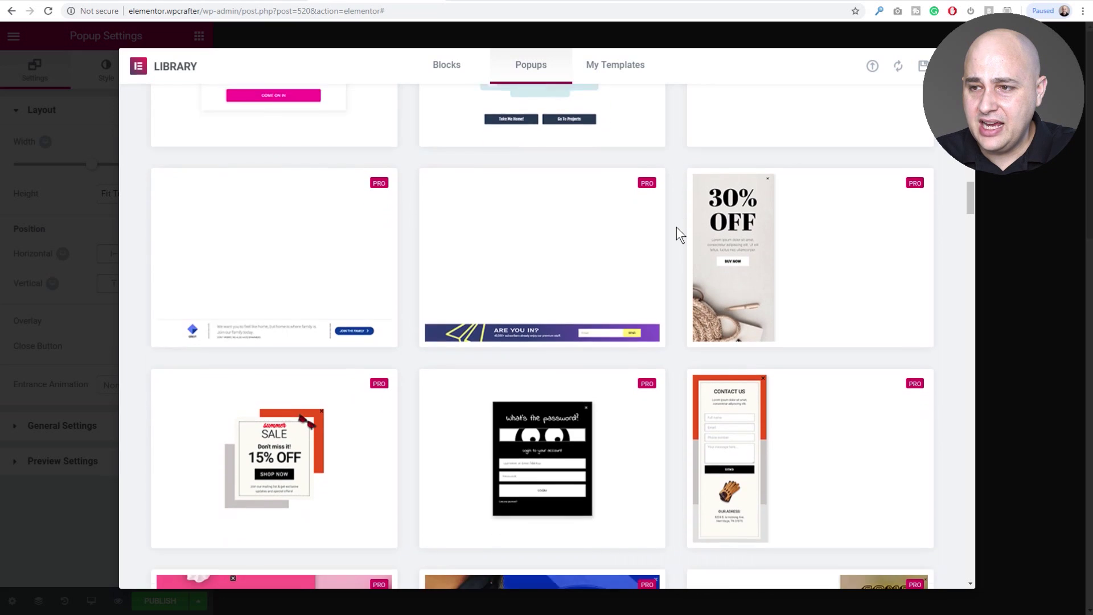
scroll(676, 227, "down", 14)
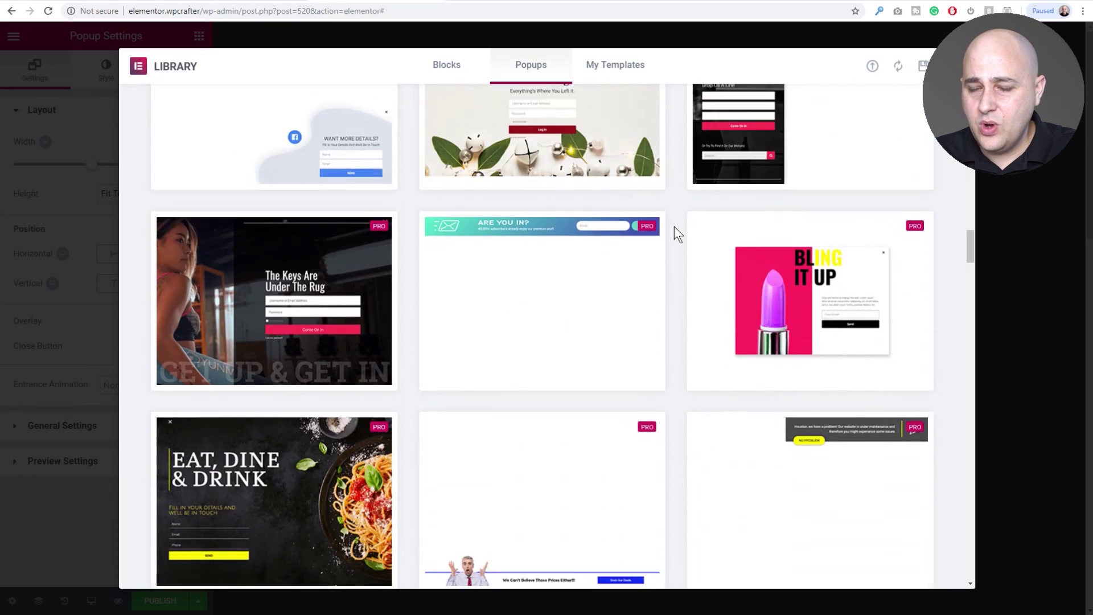
scroll(675, 227, "down", 8)
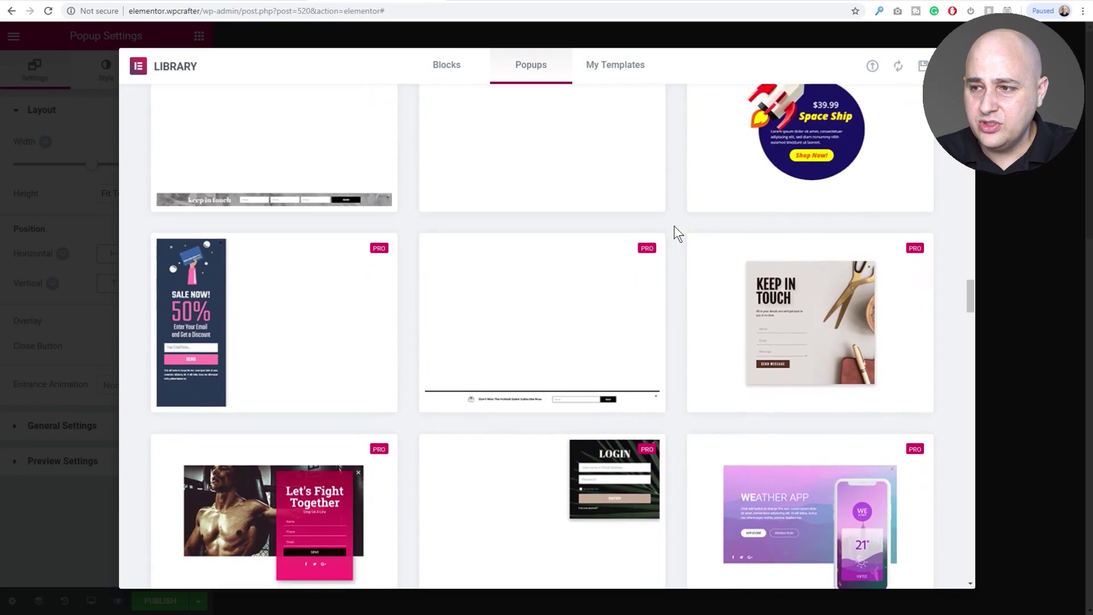
scroll(675, 228, "up", 5)
scroll(674, 225, "up", 4)
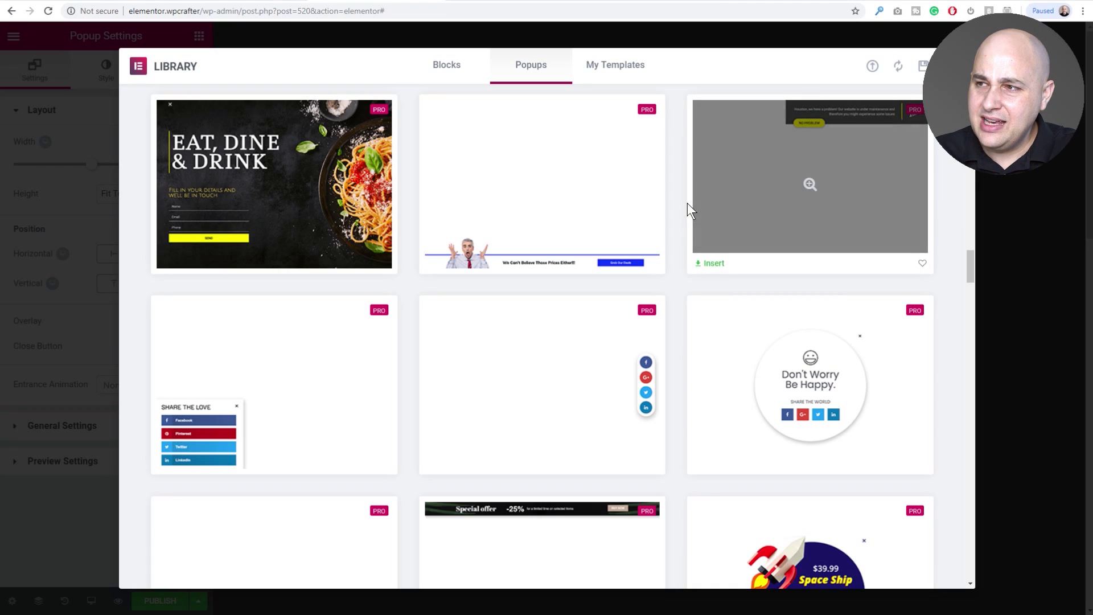
left_click(949, 66)
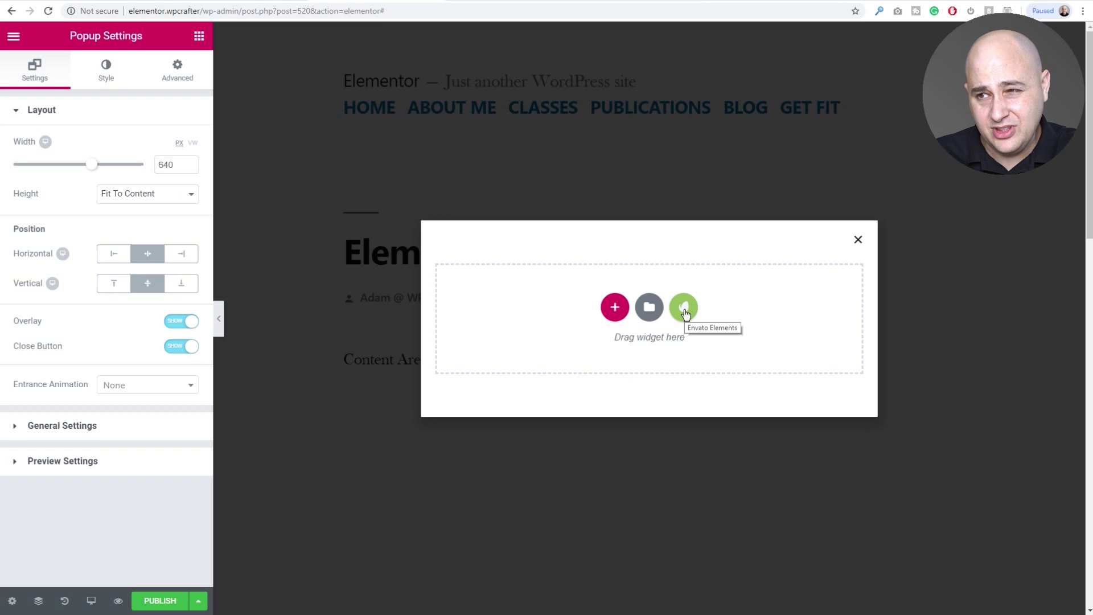
Step: In the editor's Envato Elements library, filter blocks to Popup and view the Subscribe popup's details
left_click(684, 310)
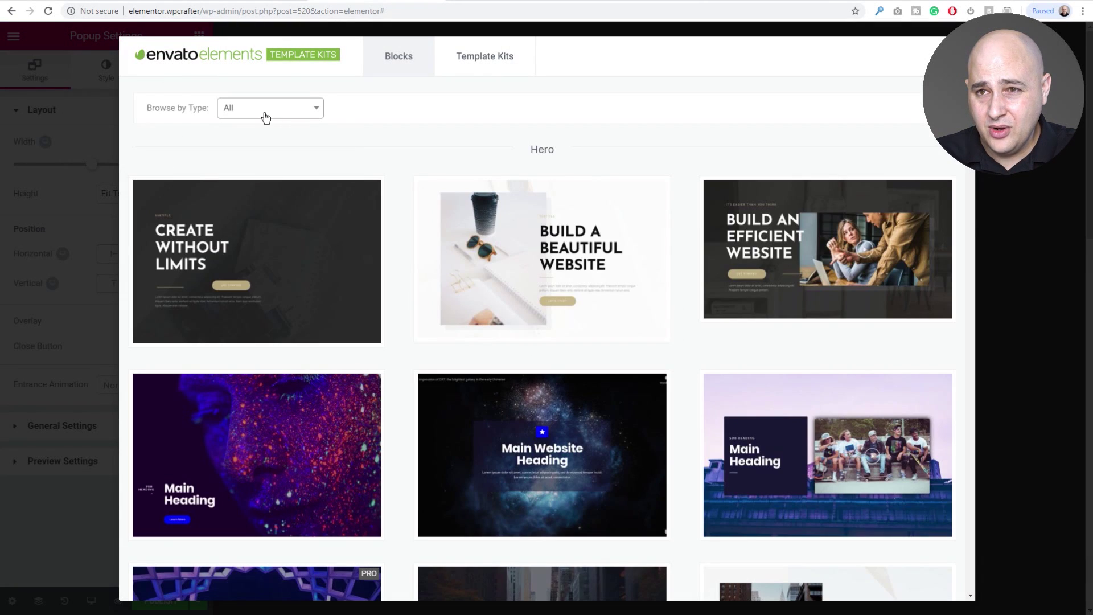
left_click(263, 114)
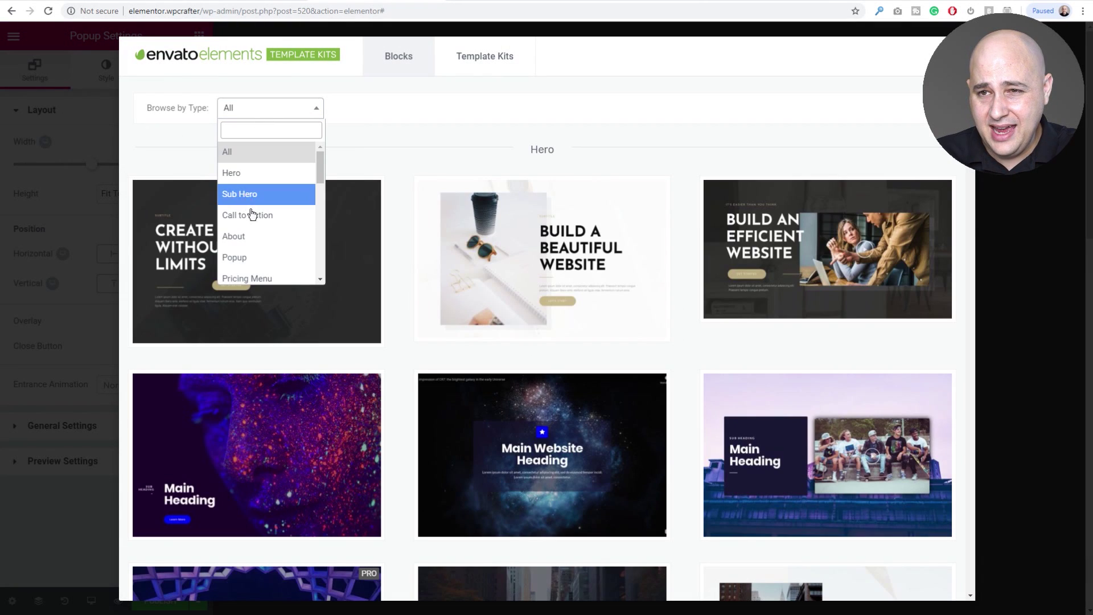
scroll(257, 216, "down", 3)
scroll(267, 223, "up", 3)
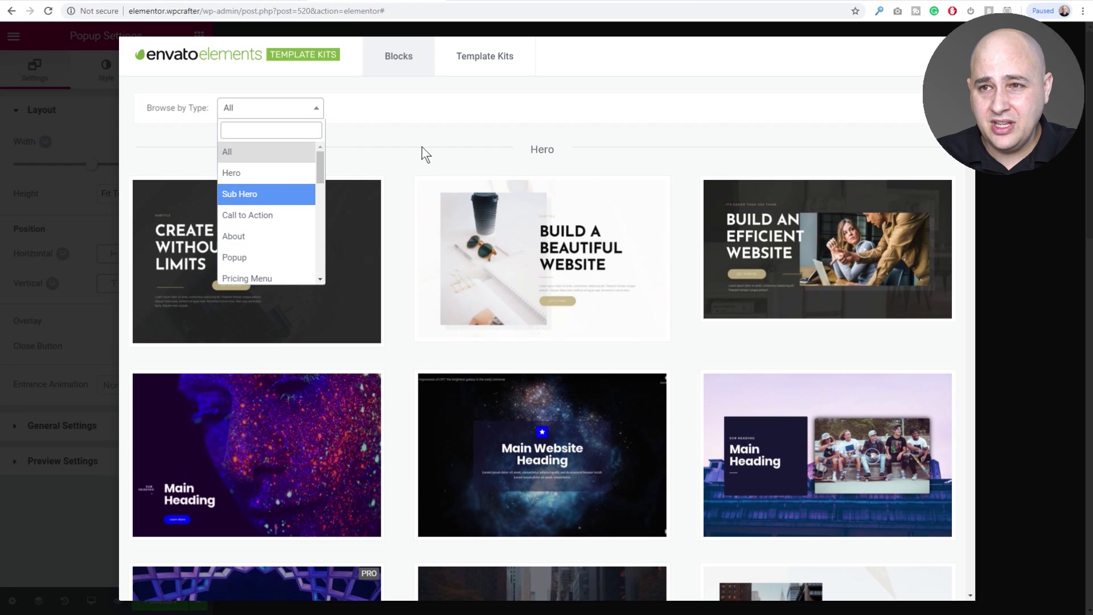
left_click(247, 259)
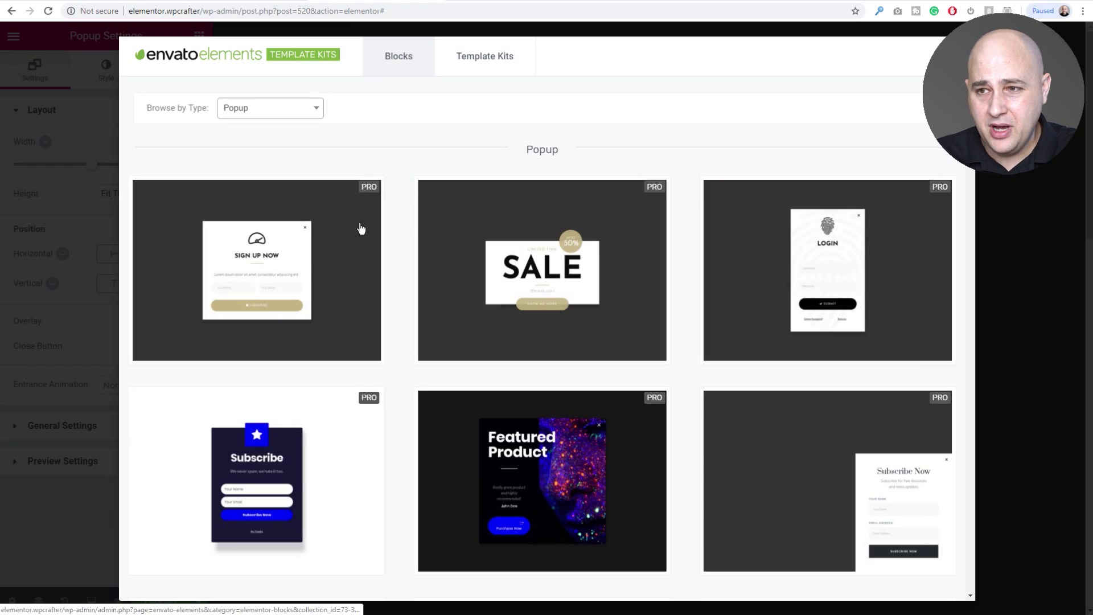
scroll(328, 263, "down", 3)
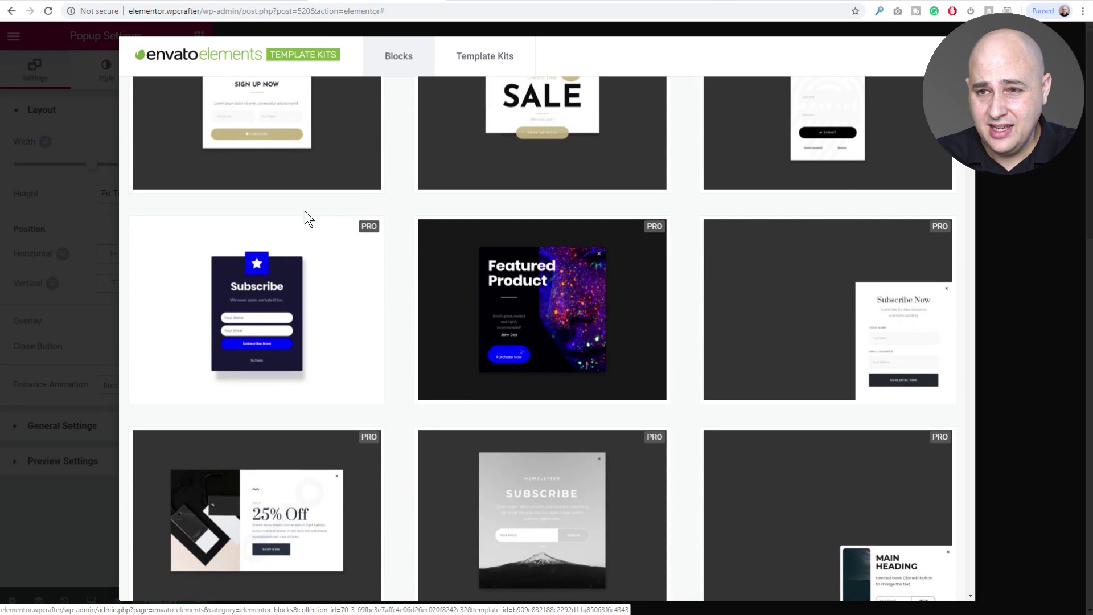
left_click(249, 327)
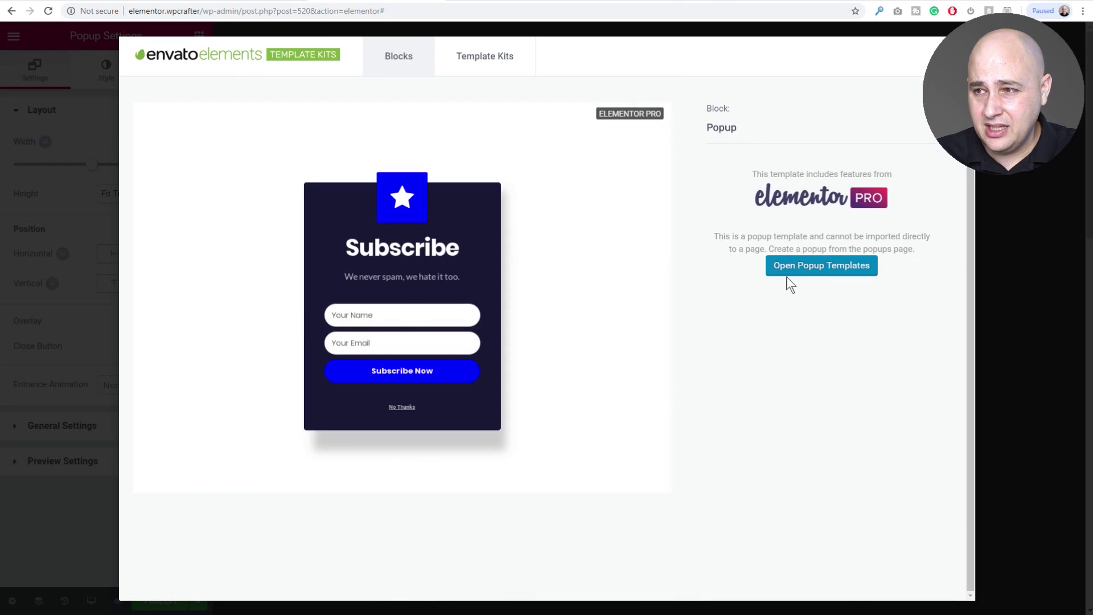
Step: Follow Open Popup Templates to the admin's Popup-filtered Elementor Blocks page and scroll it
left_click(816, 270)
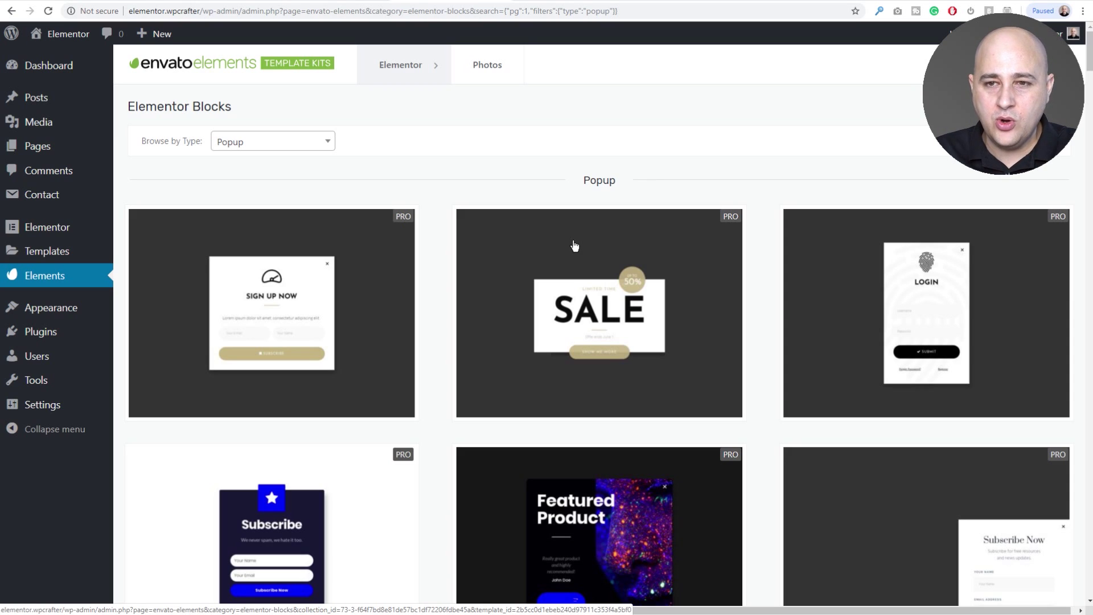
mouse_move(428, 67)
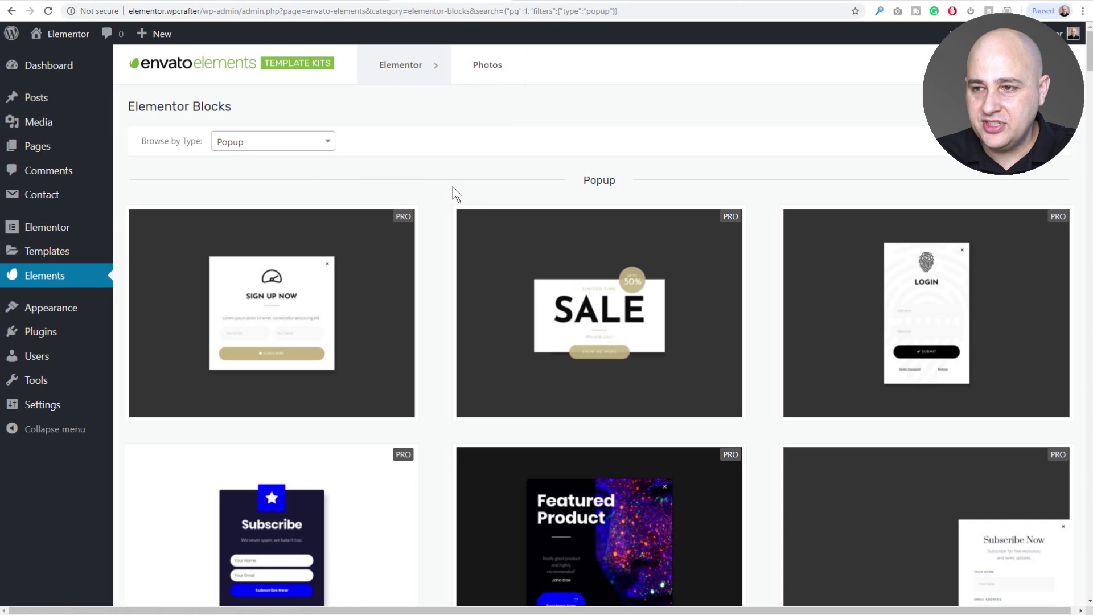
scroll(452, 186, "down", 5)
scroll(453, 185, "down", 5)
scroll(432, 182, "up", 10)
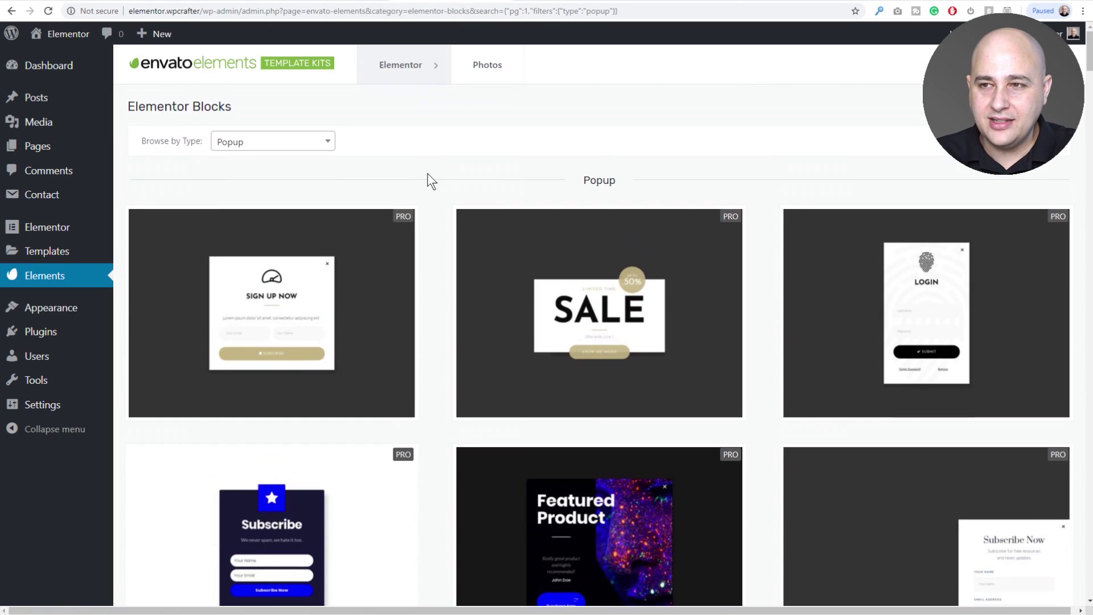